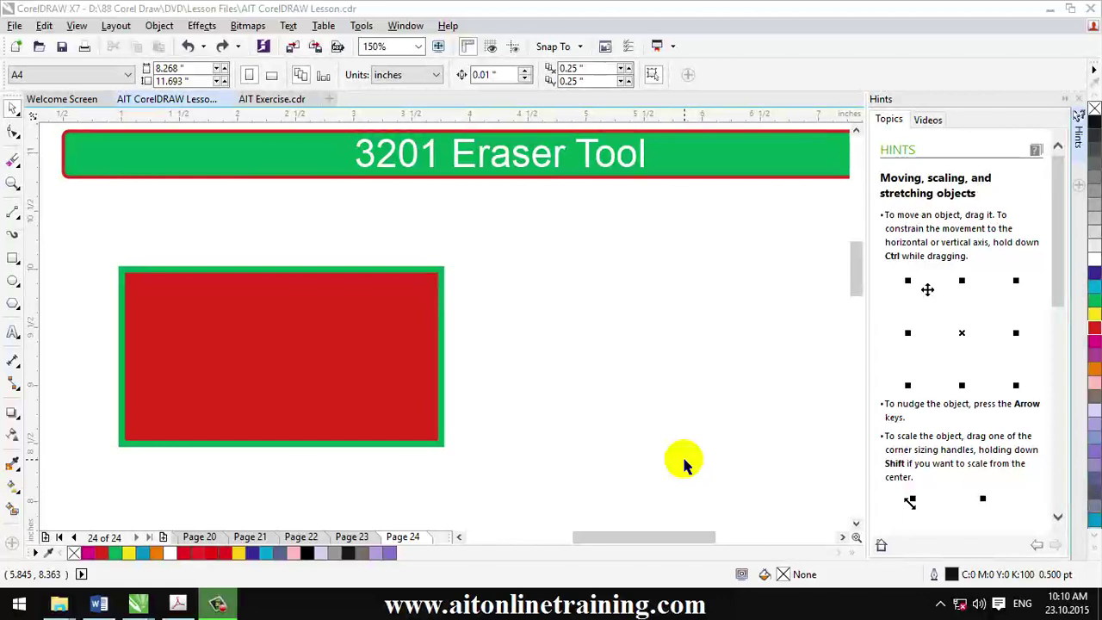
# Step: Activate the Eraser tool with a round nib
pyautogui.click(14, 164)
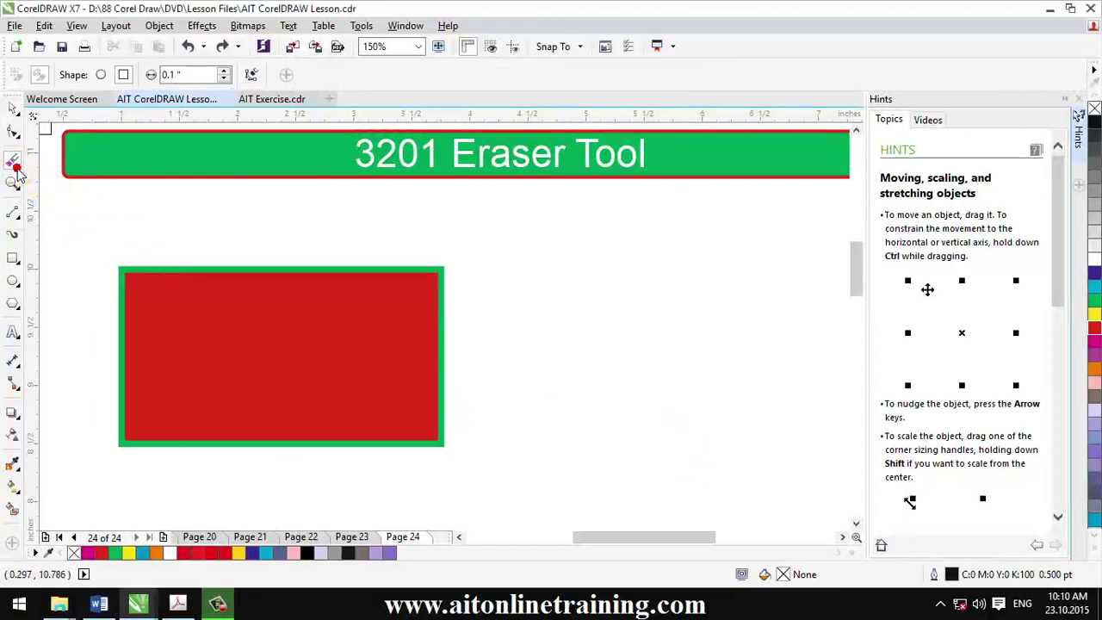
pyautogui.click(17, 171)
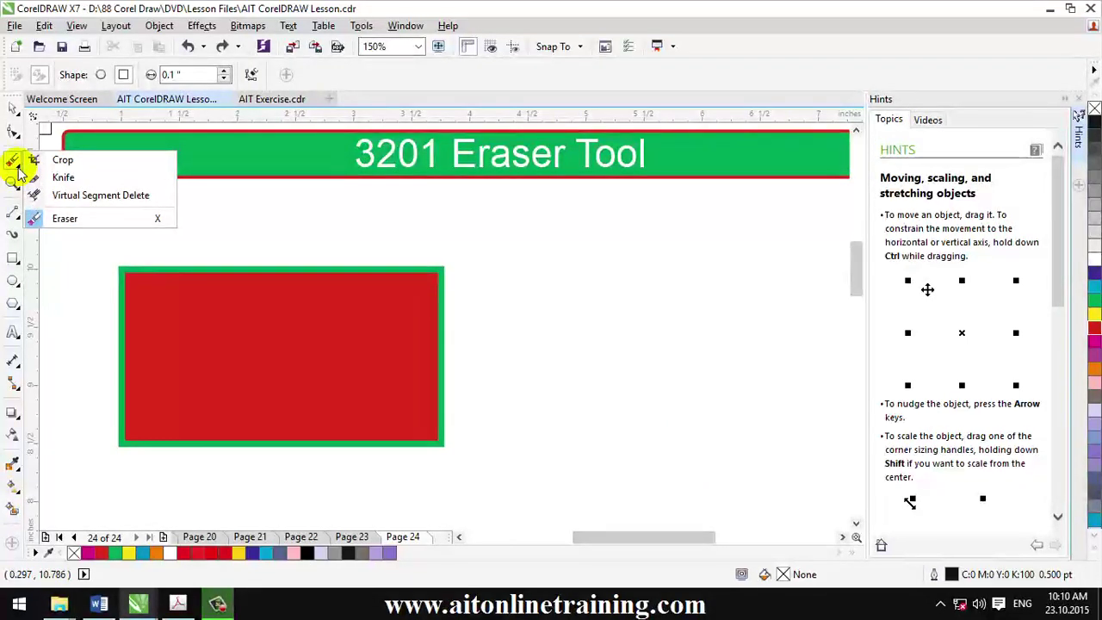
pyautogui.click(69, 219)
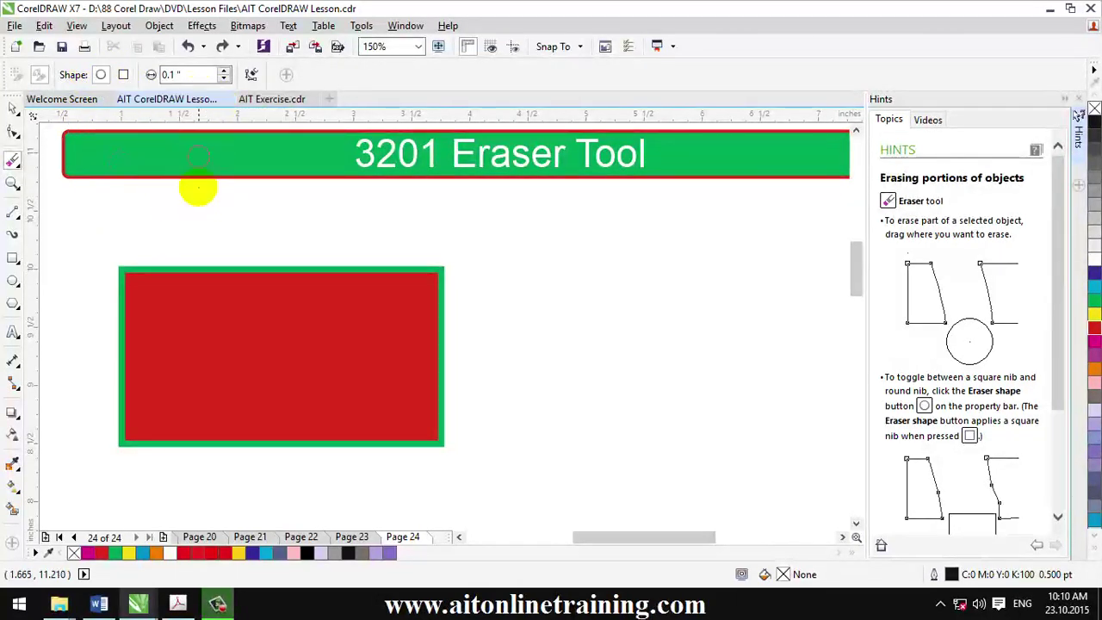
# Step: Try eraser thicknesses of 0.5, 0.2 and 0.125 inches
pyautogui.doubleClick(176, 74)
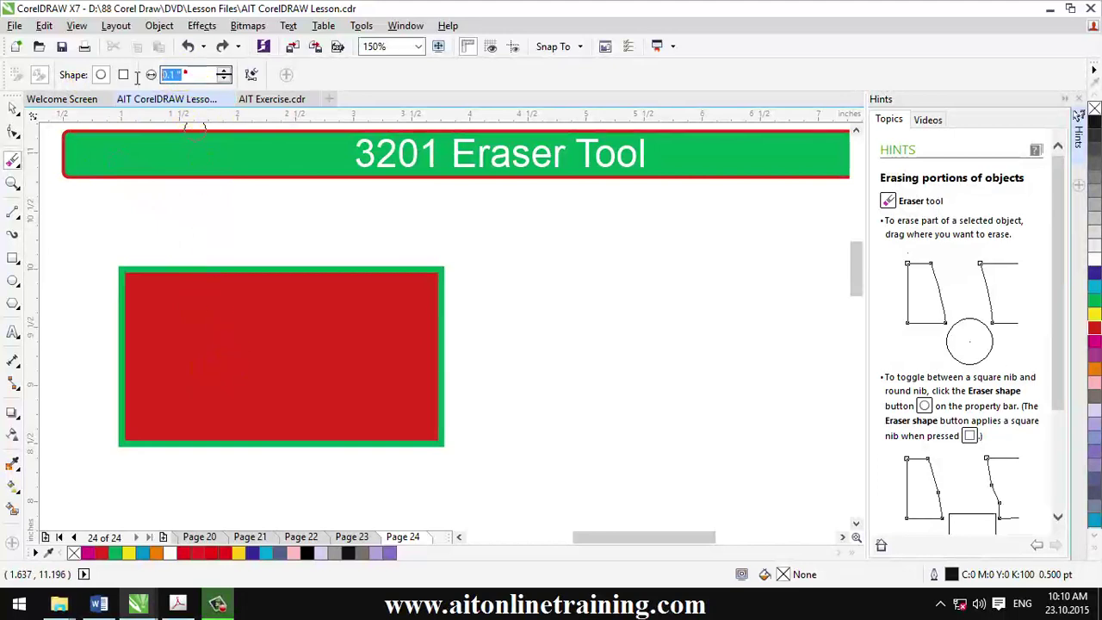
pyautogui.write('.5')
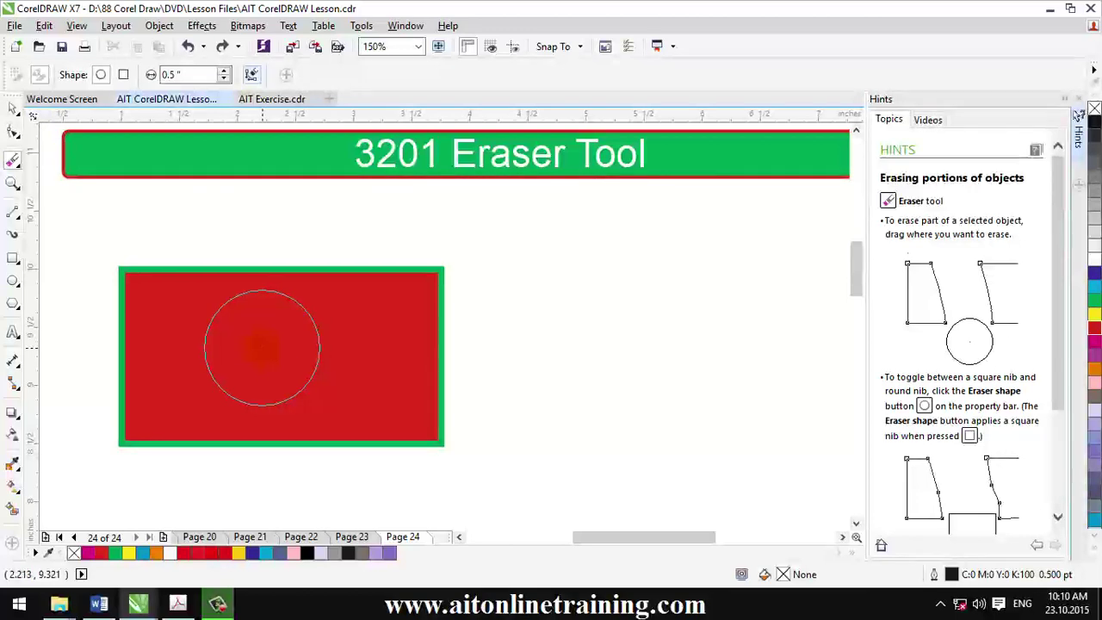
pyautogui.doubleClick(172, 74)
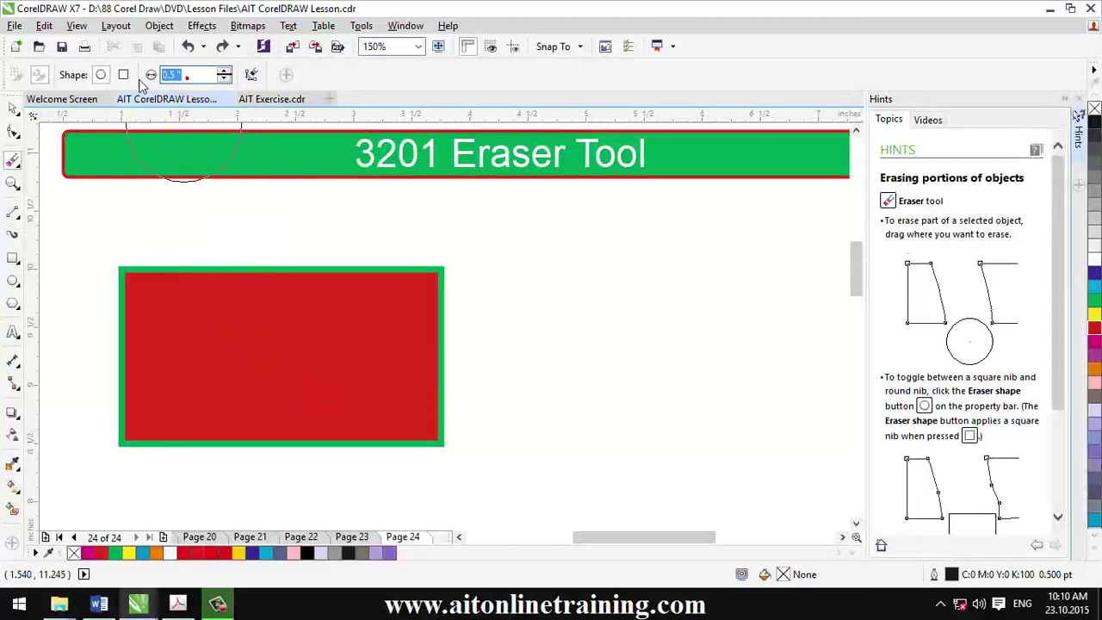
pyautogui.write('2')
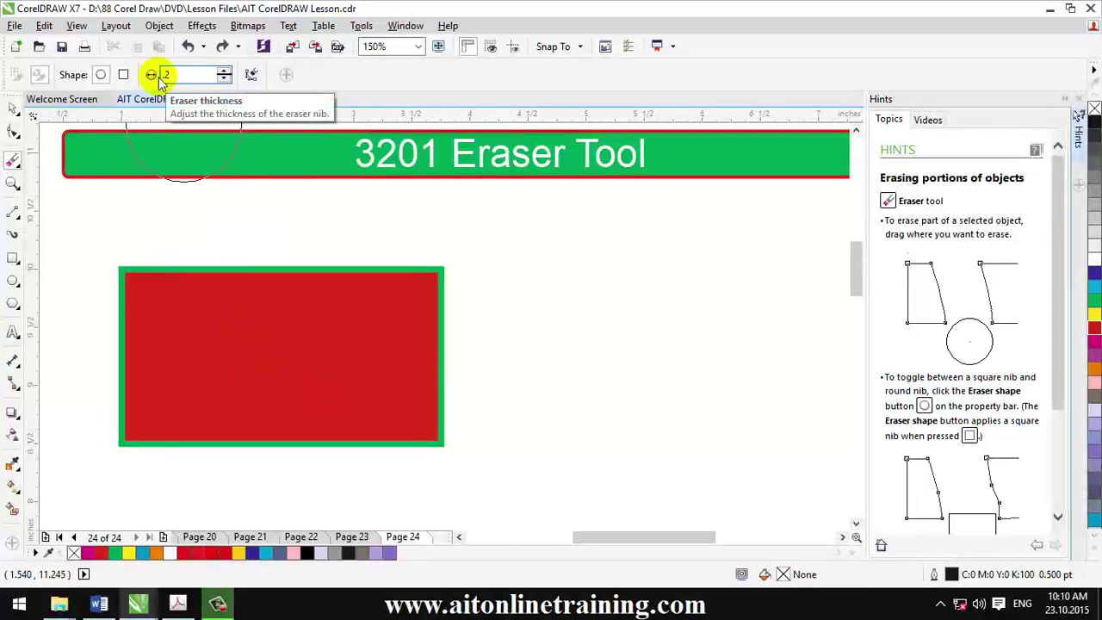
pyautogui.press('Return')
pyautogui.doubleClick(177, 74)
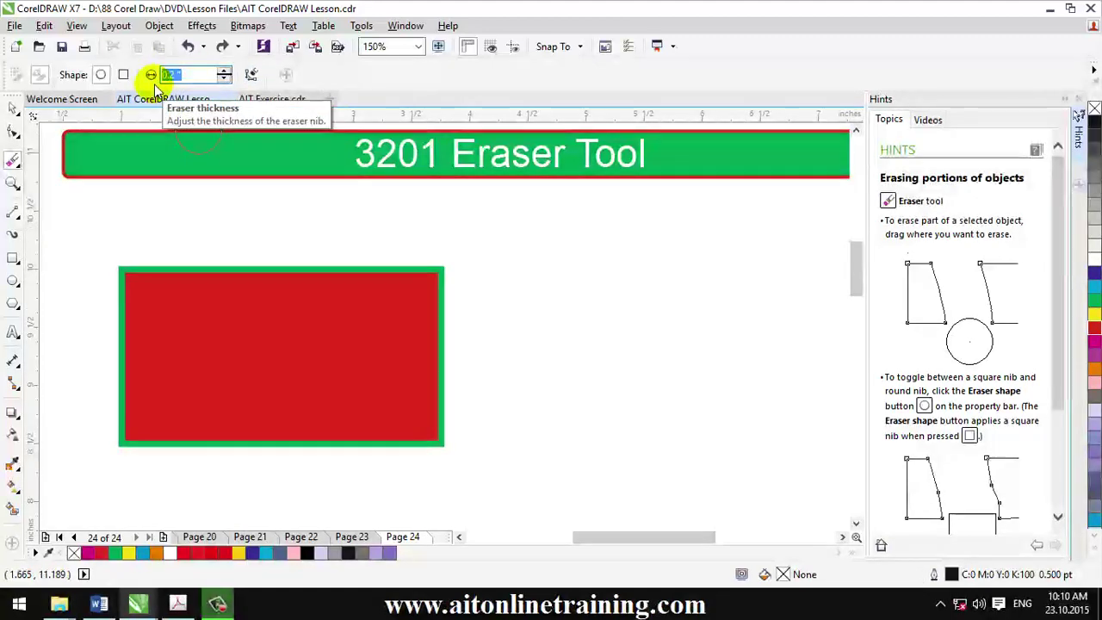
pyautogui.press('BackSpace')
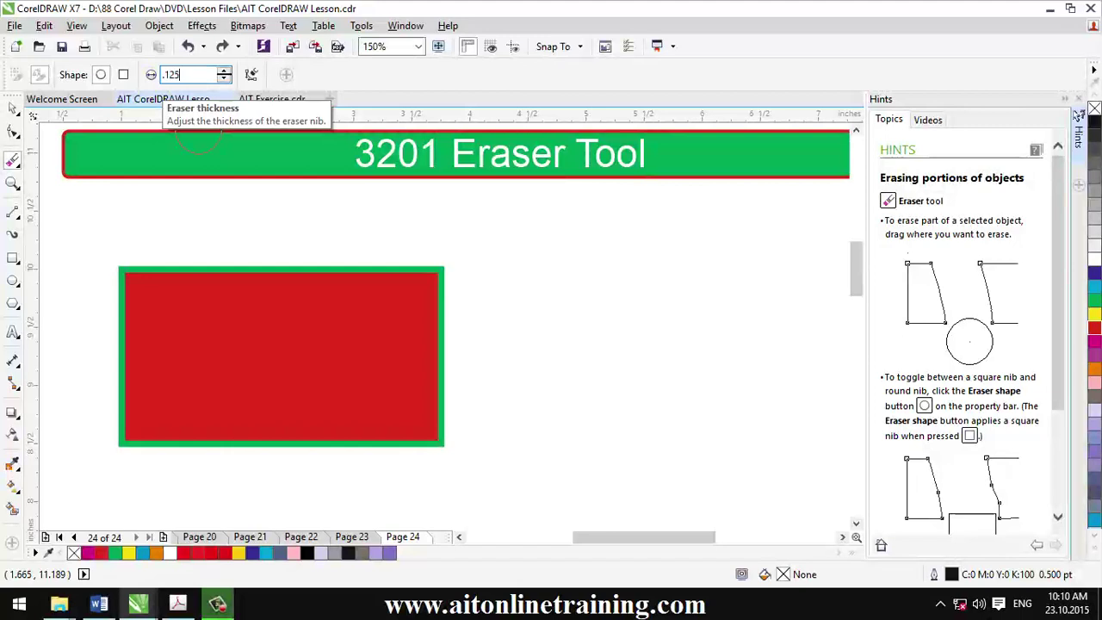
pyautogui.write('.125')
pyautogui.press('Return')
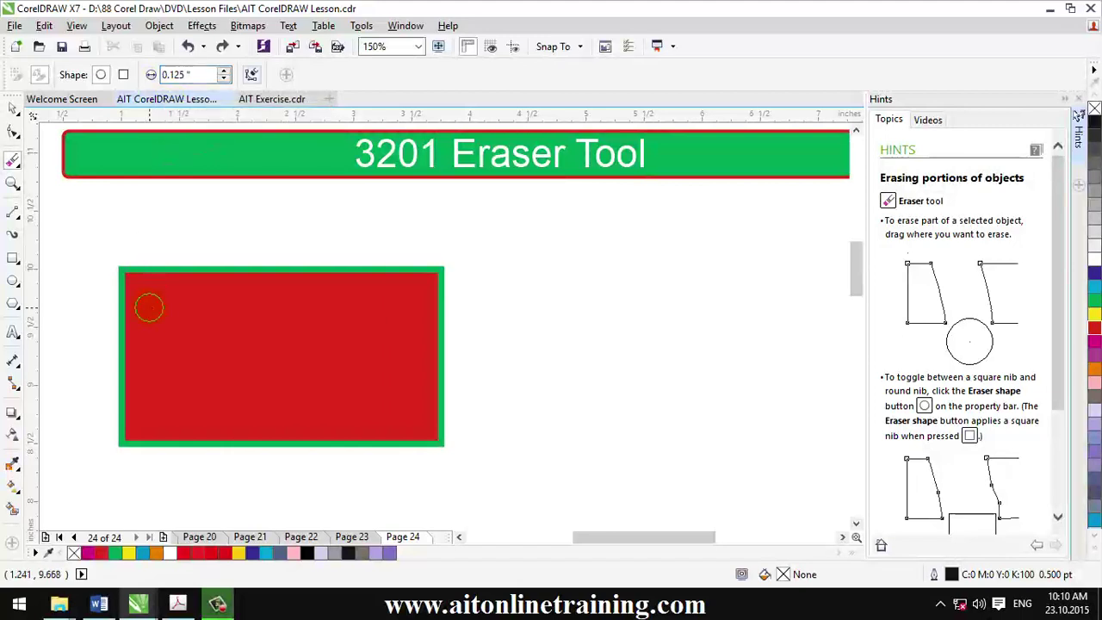
# Step: Set the eraser thickness to 0.05 inches
pyautogui.doubleClick(194, 75)
pyautogui.write('.0')
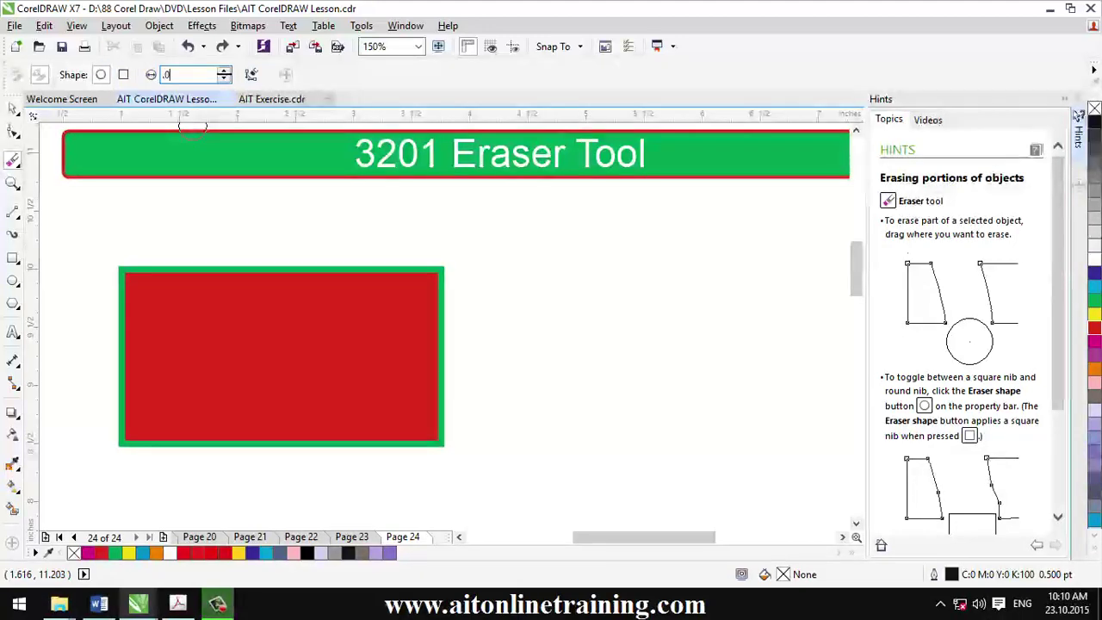
pyautogui.write('5')
pyautogui.press('Return')
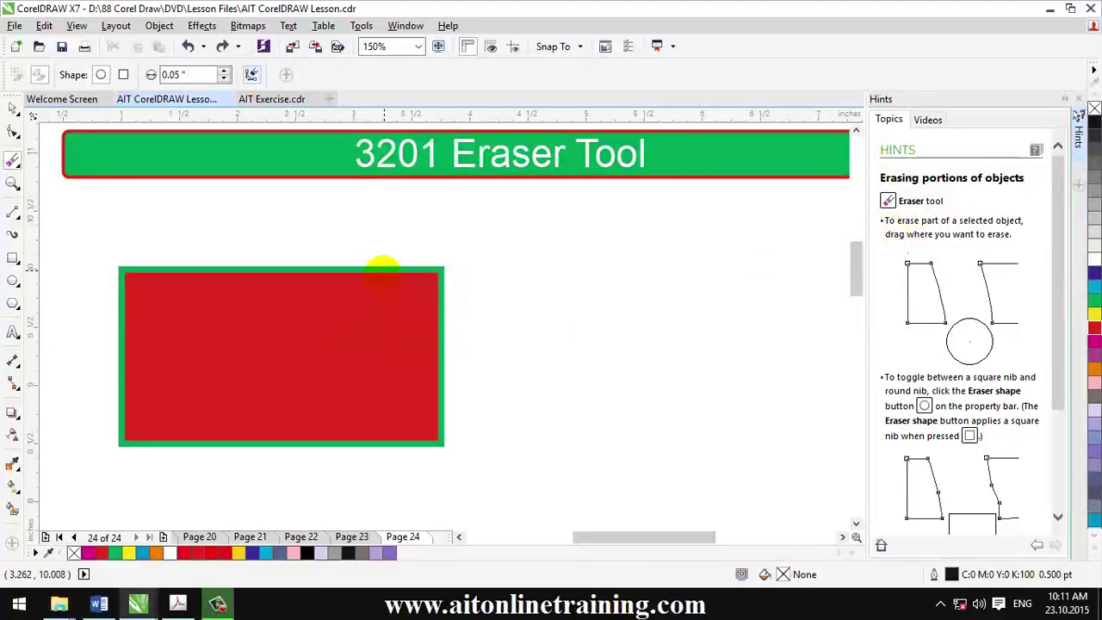
# Step: Erase two roughly vertical freehand strips across the full height of the red rectangle, splitting it into three parts
pyautogui.click(381, 277)
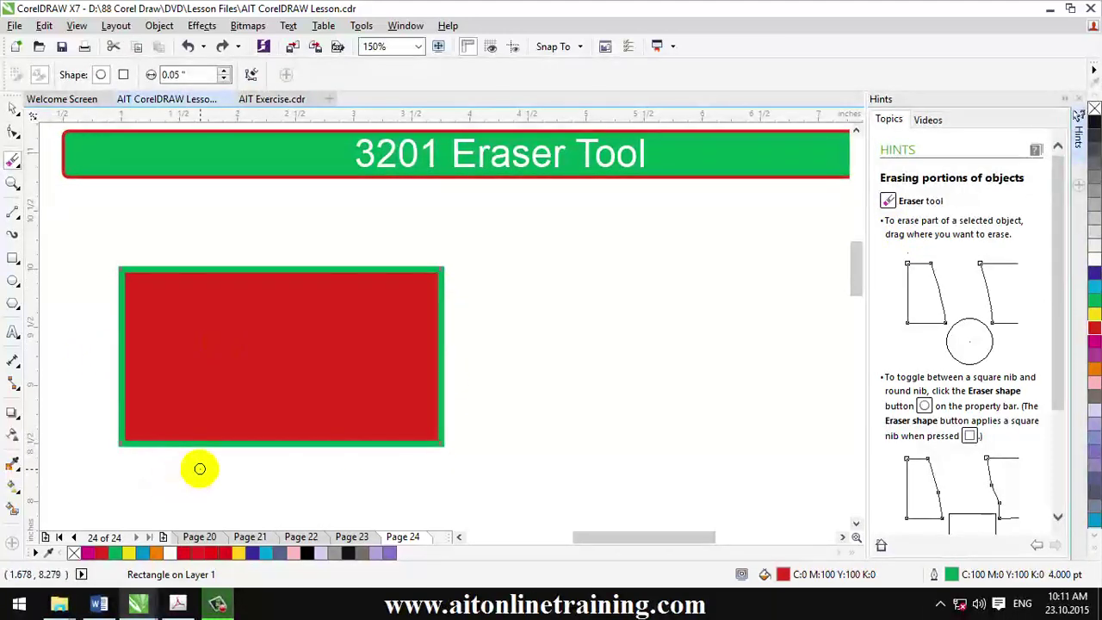
pyautogui.moveTo(200, 466)
pyautogui.mouseDown()
pyautogui.moveTo(236, 360)
pyautogui.moveTo(248, 249)
pyautogui.mouseUp()
pyautogui.moveTo(362, 250); pyautogui.dragTo(315, 479)
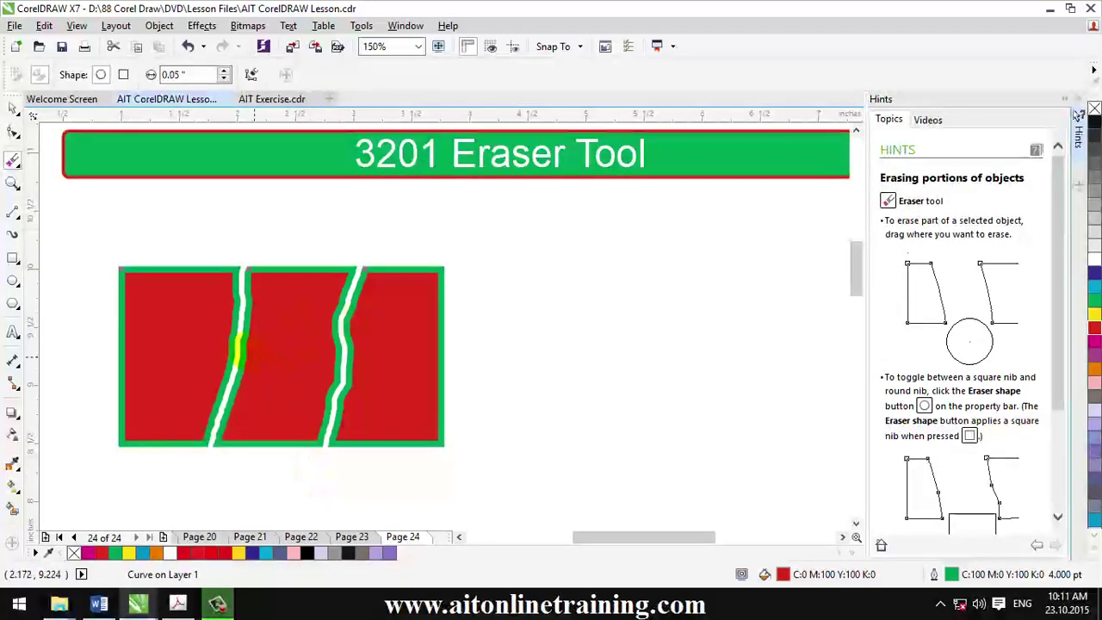
# Step: Move the erased red rectangle slightly upward as one object and deselect it
pyautogui.press('space')
pyautogui.moveTo(303, 329)
pyautogui.mouseDown()
pyautogui.moveTo(585, 332)
pyautogui.moveTo(255, 333)
pyautogui.moveTo(288, 332)
pyautogui.moveTo(275, 321)
pyautogui.moveTo(288, 307)
pyautogui.moveTo(268, 332)
pyautogui.mouseUp()
pyautogui.click(551, 336)
pyautogui.click(447, 373)
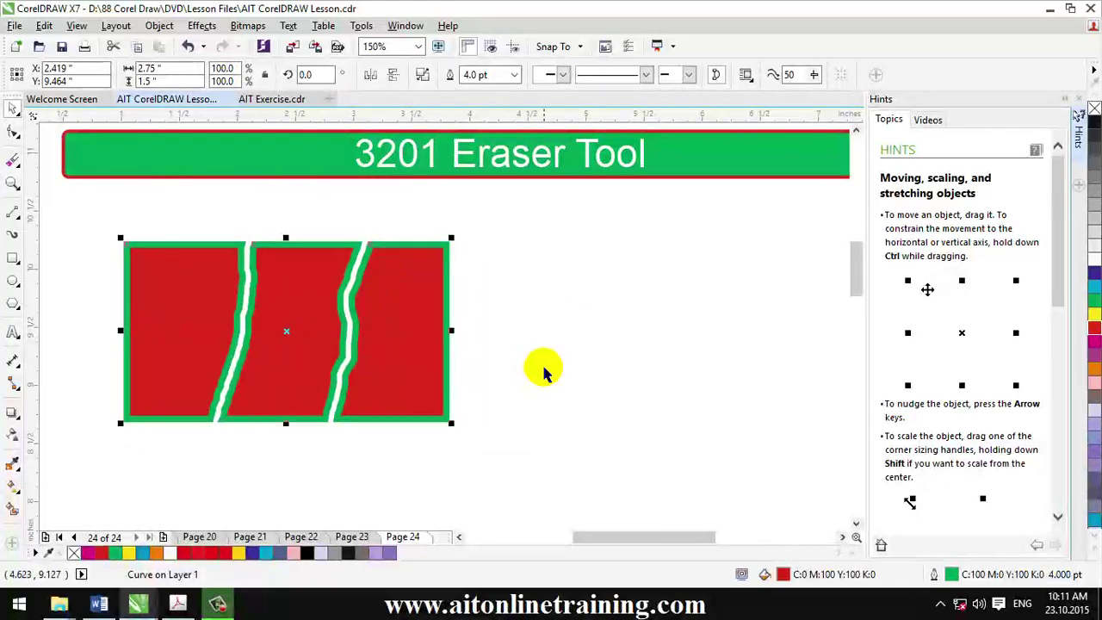
pyautogui.click(495, 336)
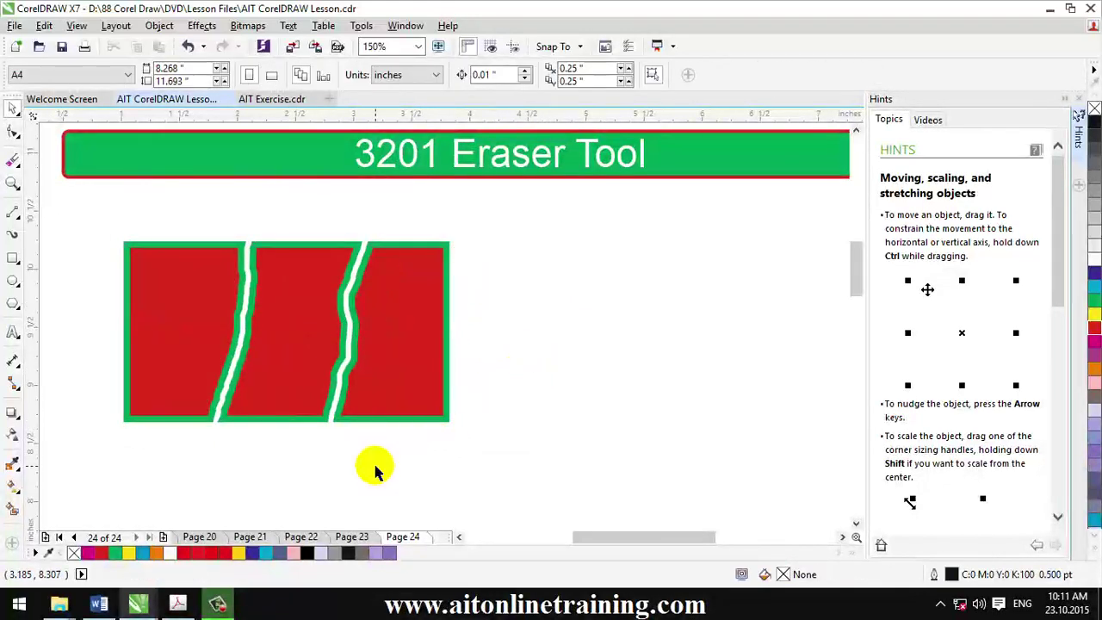
# Step: Erase one slanted freehand strip across the grey circle, rising from its lower left edge to its right edge
pyautogui.scroll(-8, 391, 465)
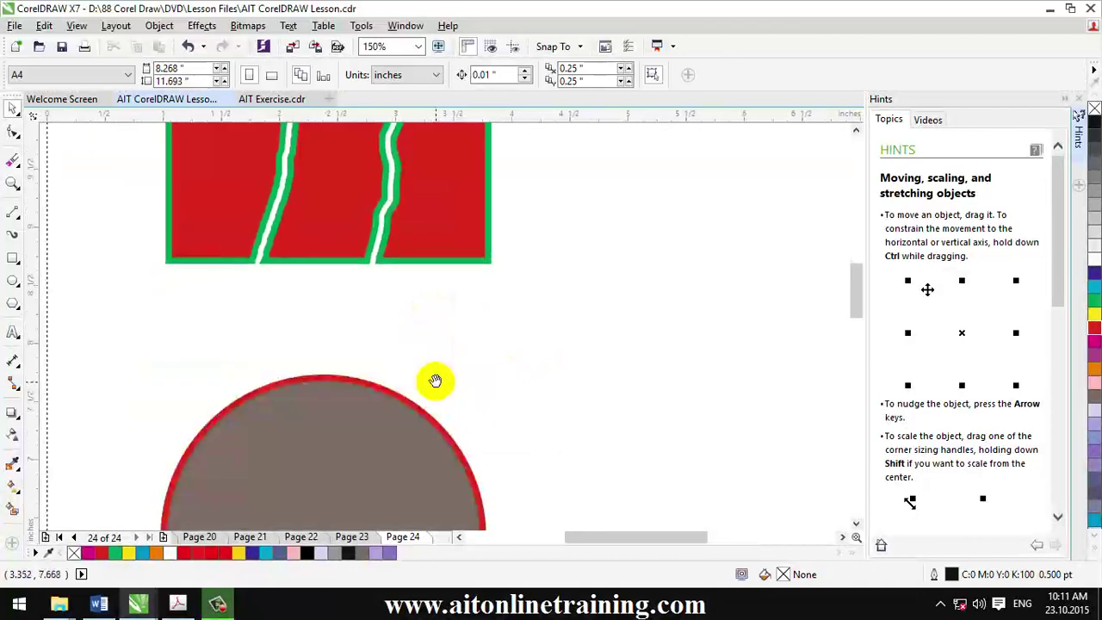
pyautogui.scroll(-1, 478, 318)
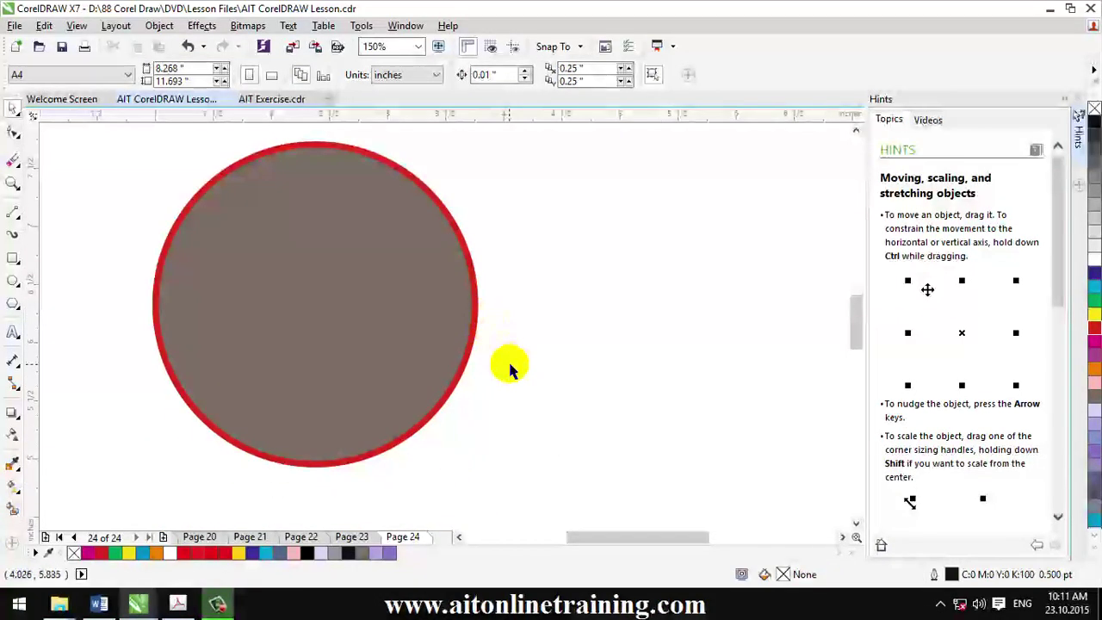
pyautogui.scroll(1, 395, 323)
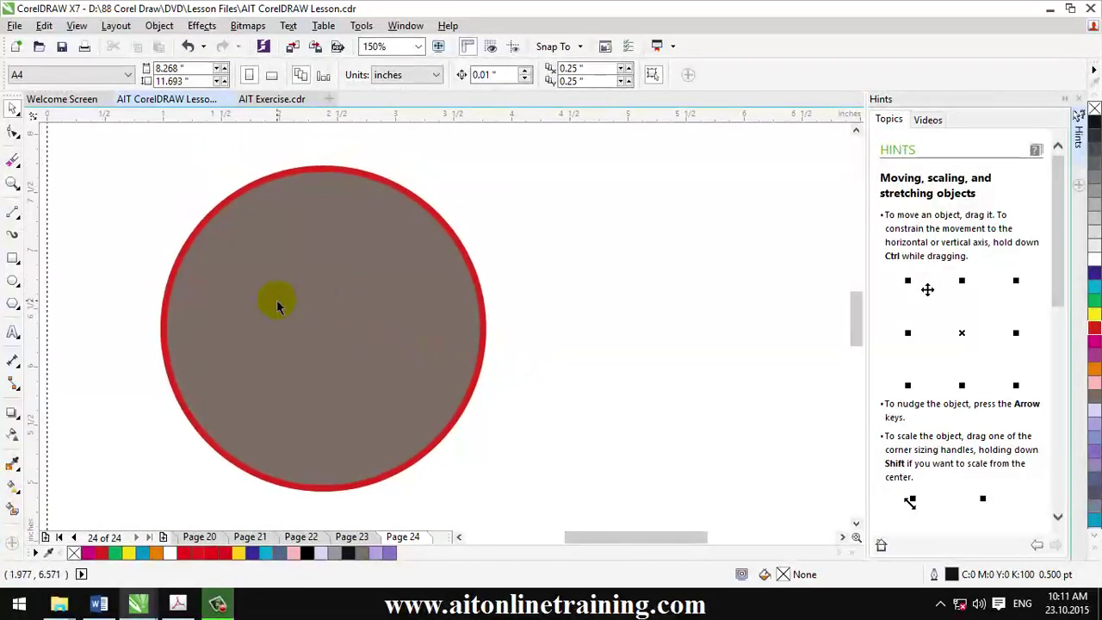
pyautogui.click(12, 163)
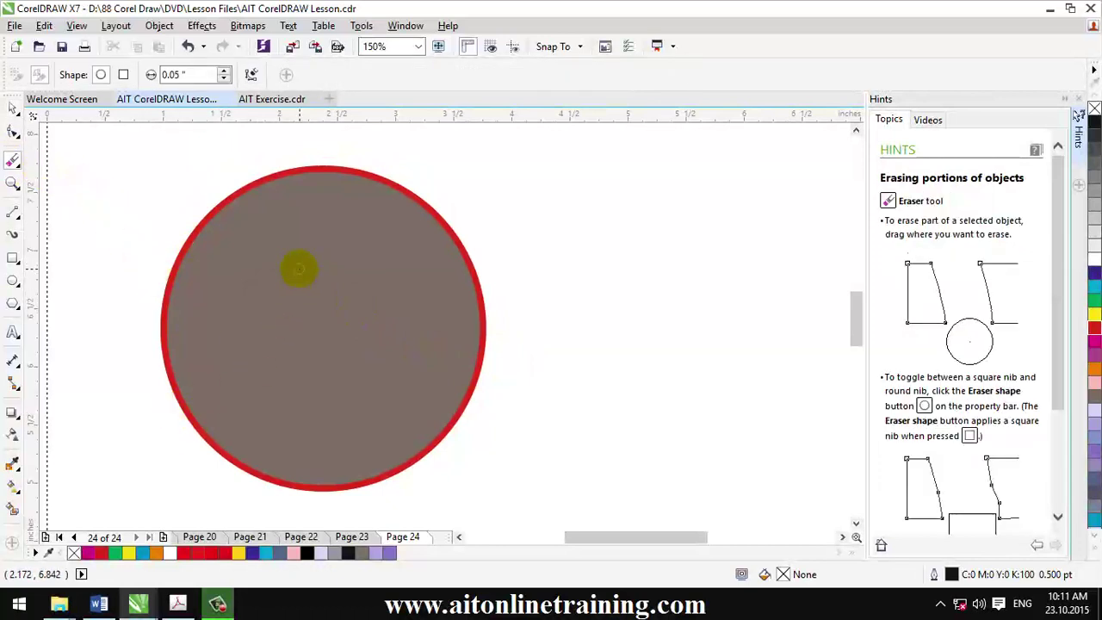
pyautogui.click(298, 270)
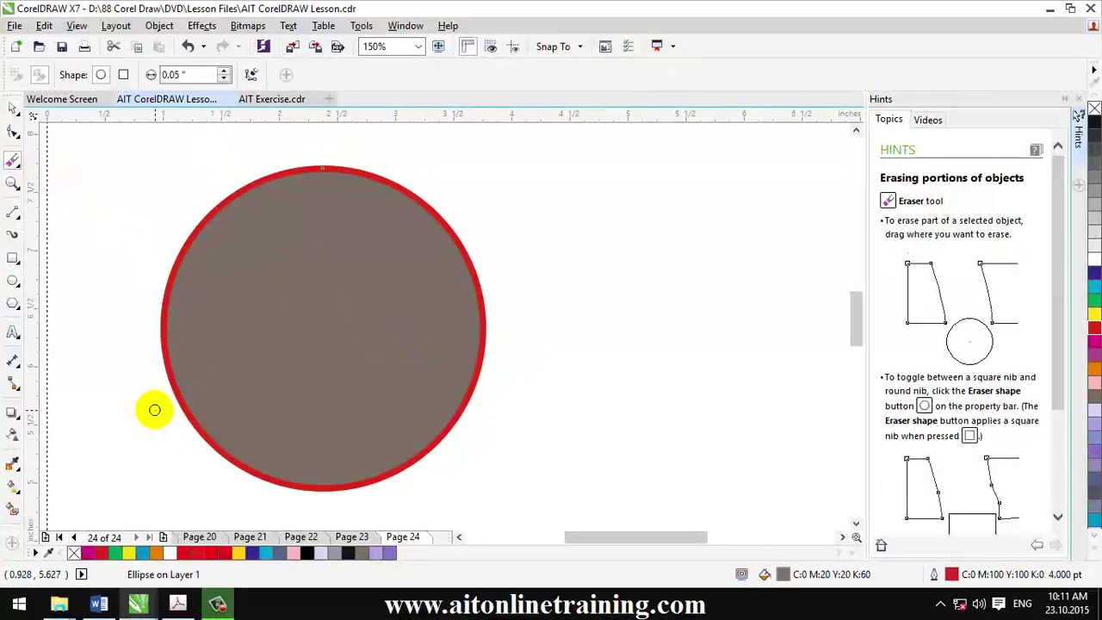
pyautogui.moveTo(154, 410)
pyautogui.mouseDown()
pyautogui.moveTo(384, 345)
pyautogui.moveTo(539, 257)
pyautogui.mouseUp()
# Step: Move the erased grey circle about 0.4 inches to the left as one object
pyautogui.click(12, 109)
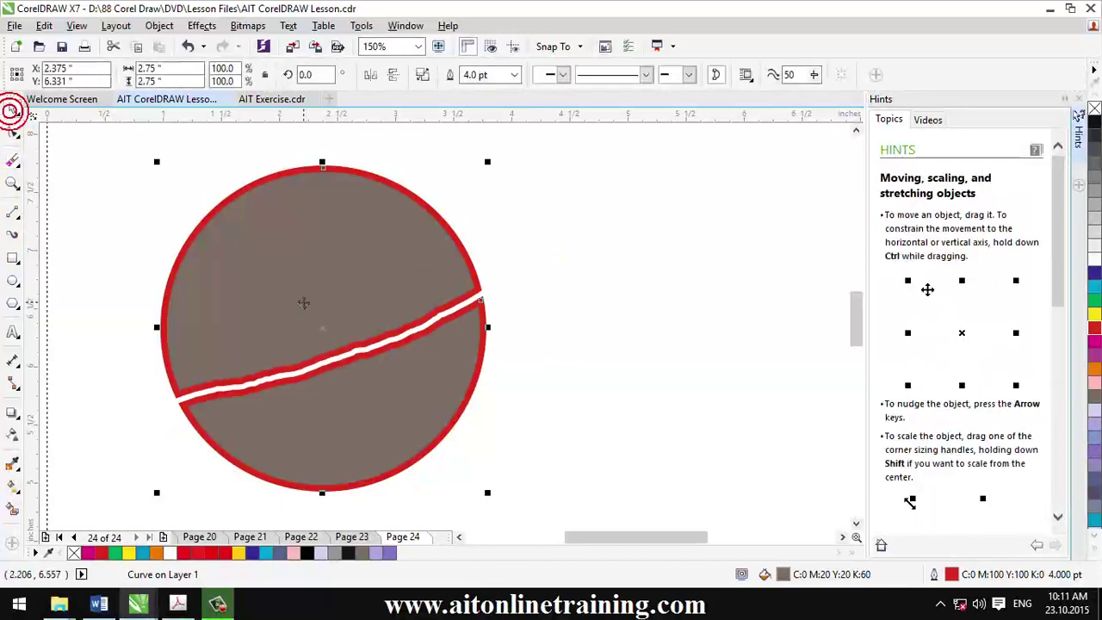
pyautogui.click(296, 290)
pyautogui.moveTo(295, 290); pyautogui.dragTo(270, 283)
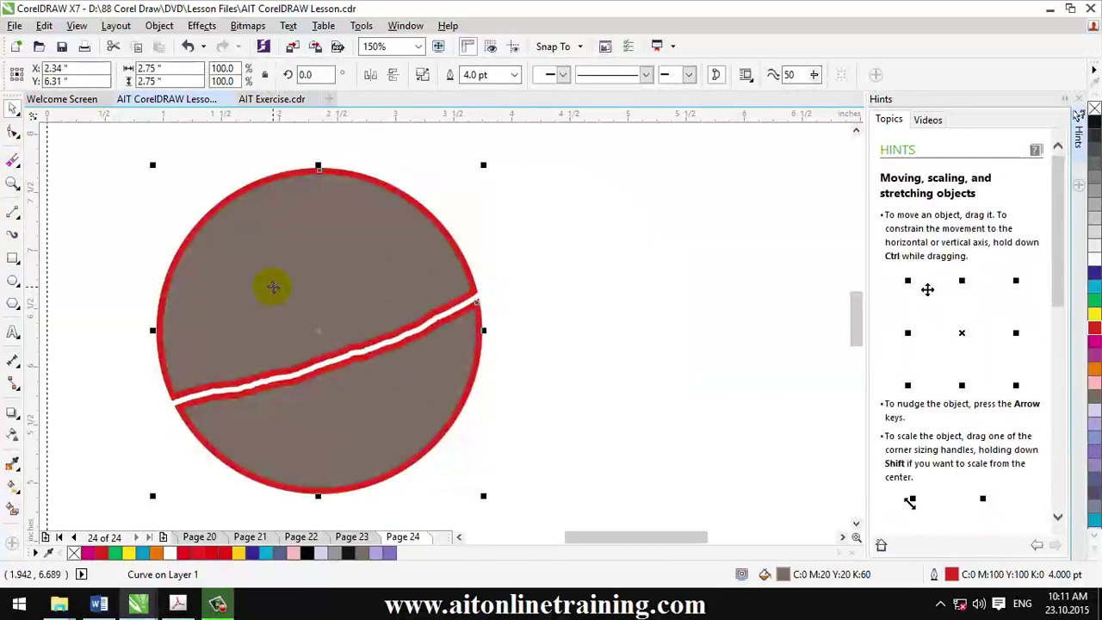
pyautogui.click(233, 278)
pyautogui.click(229, 278)
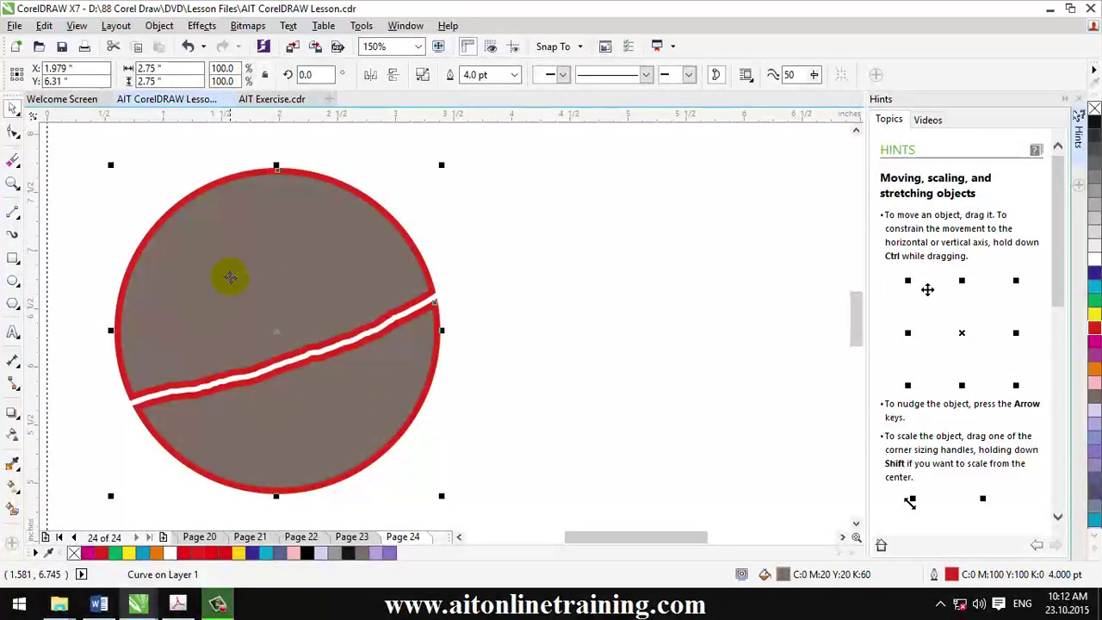
# Step: Break the erased circle's curve apart, shift both pieces slightly up and right, and deselect them
pyautogui.click(159, 26)
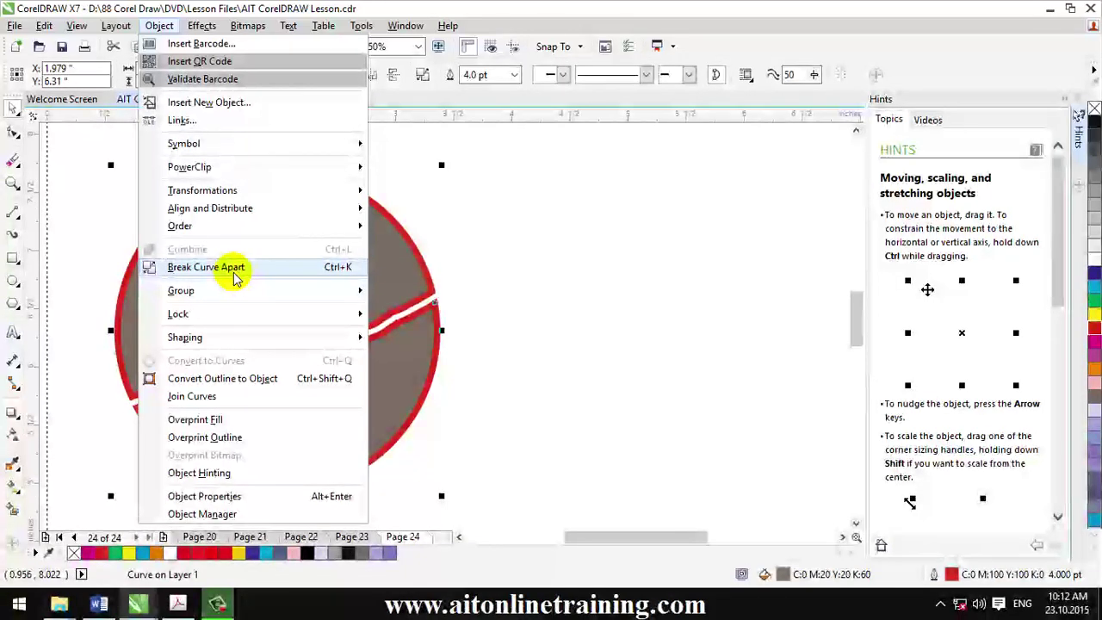
pyautogui.click(235, 274)
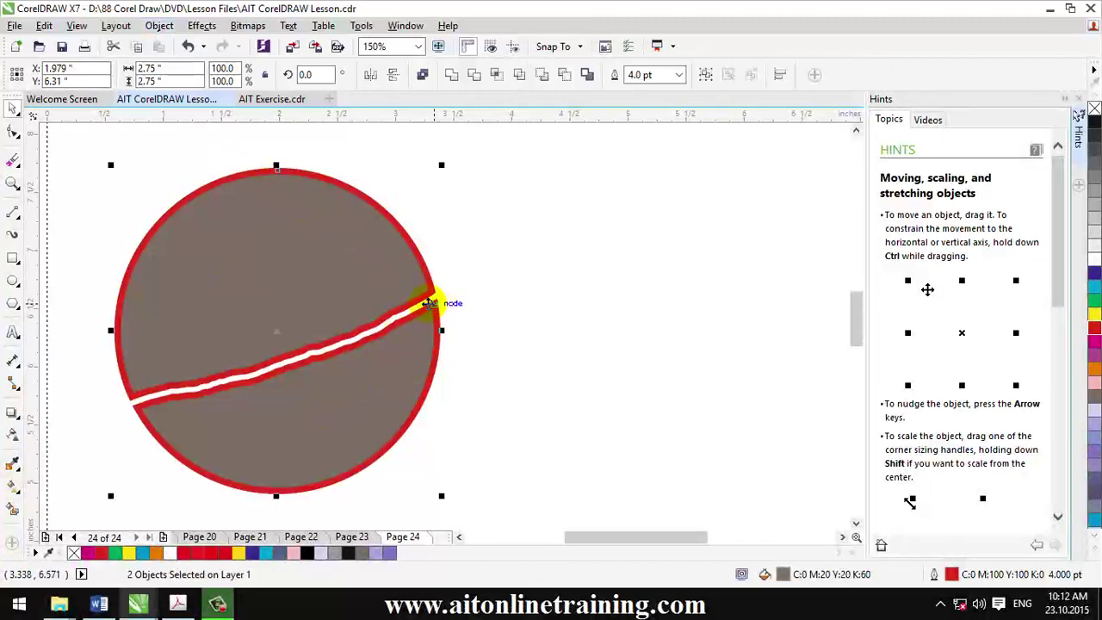
pyautogui.moveTo(289, 293)
pyautogui.mouseDown()
pyautogui.moveTo(519, 287)
pyautogui.moveTo(296, 285)
pyautogui.moveTo(290, 275)
pyautogui.mouseUp()
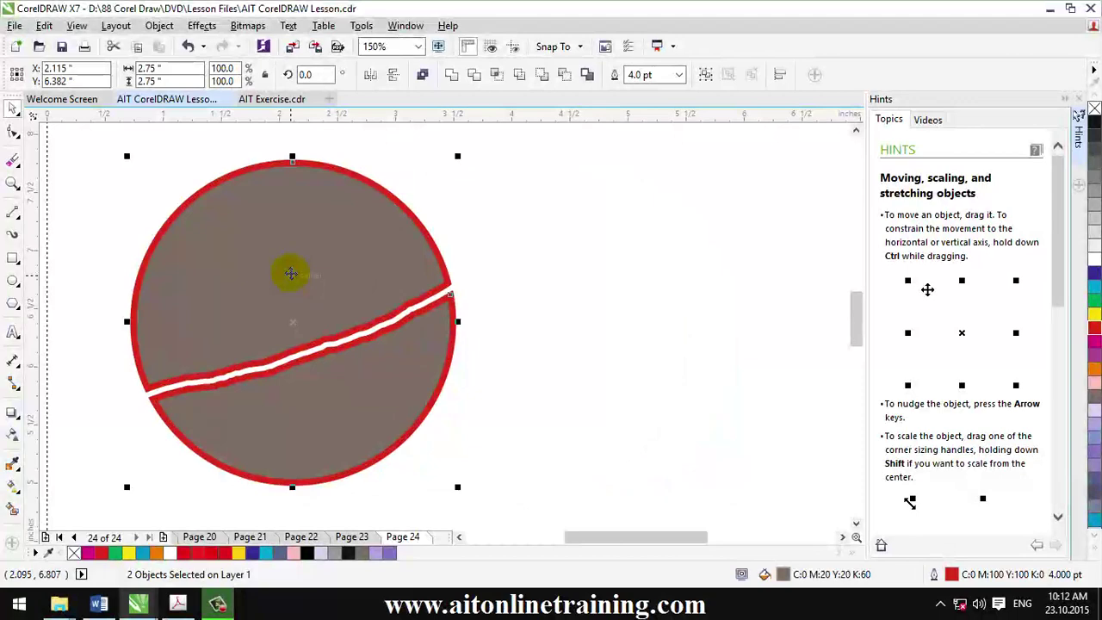
pyautogui.click(730, 378)
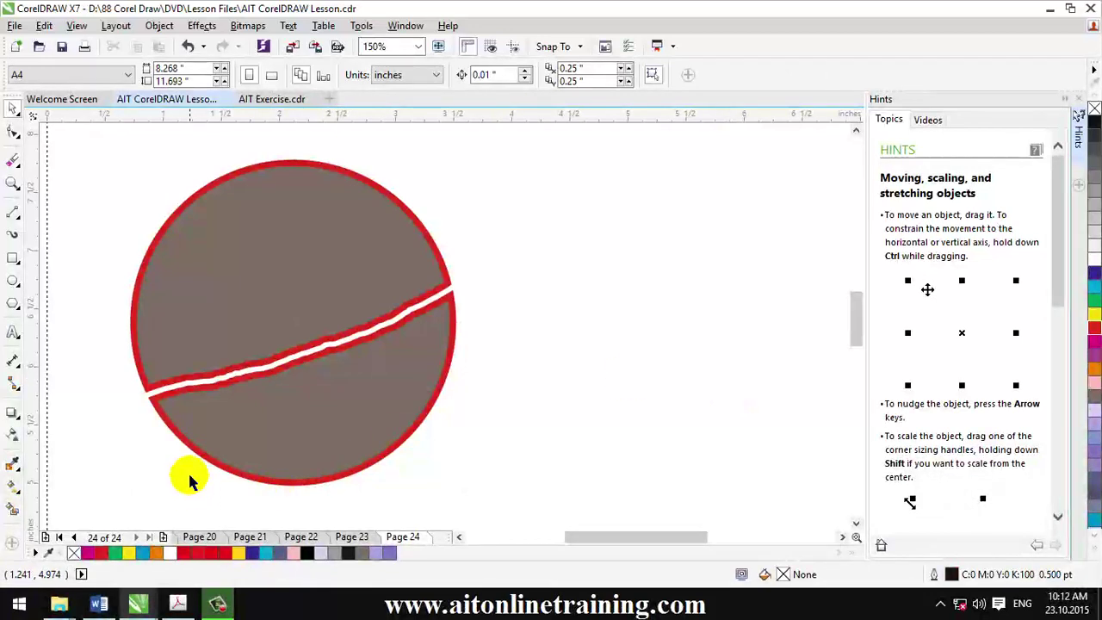
# Step: Examine the nodes of the circle's lower piece with the Shape tool
pyautogui.click(293, 447)
pyautogui.press('F10')
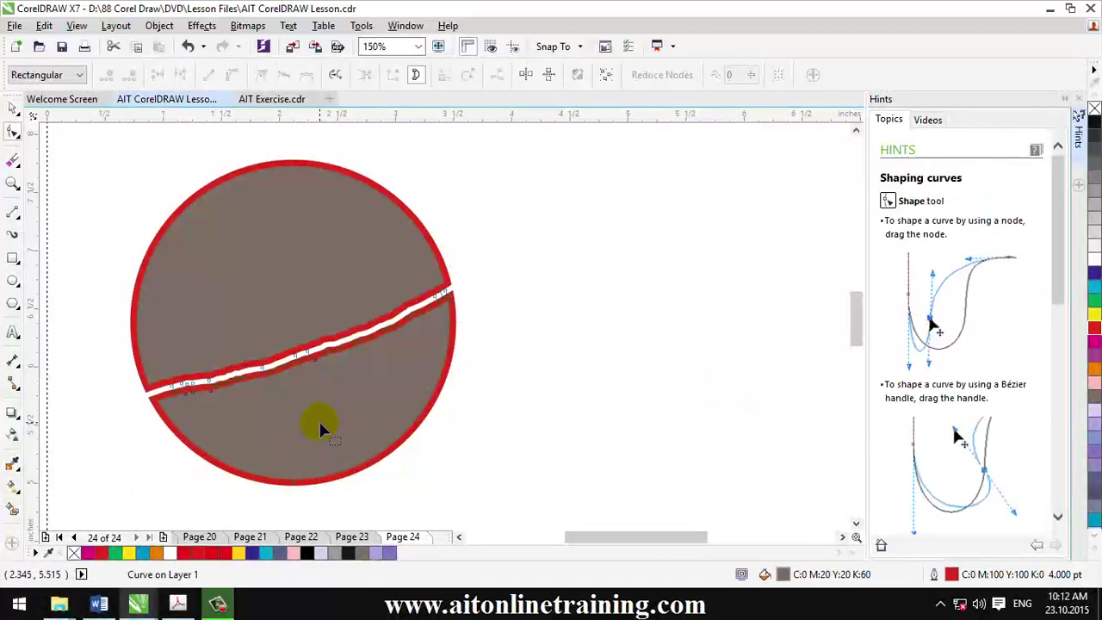
pyautogui.click(318, 421)
pyautogui.click(327, 436)
# Step: Move the circle's lower piece about 3 inches to the right, away from the upper piece
pyautogui.click(13, 108)
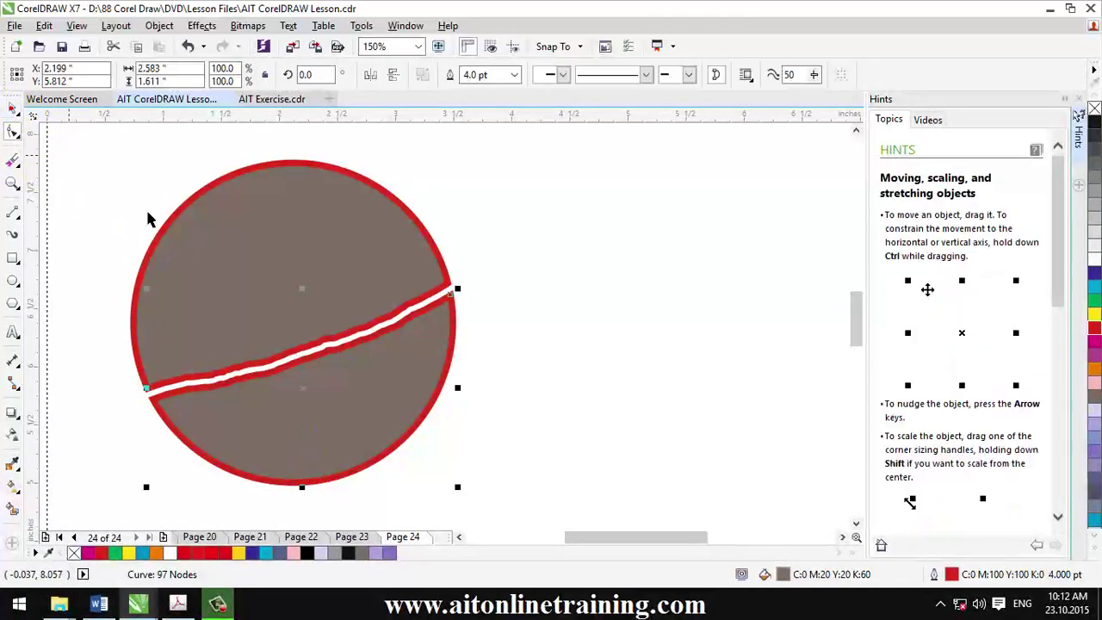
pyautogui.click(319, 418)
pyautogui.moveTo(322, 418); pyautogui.dragTo(678, 419)
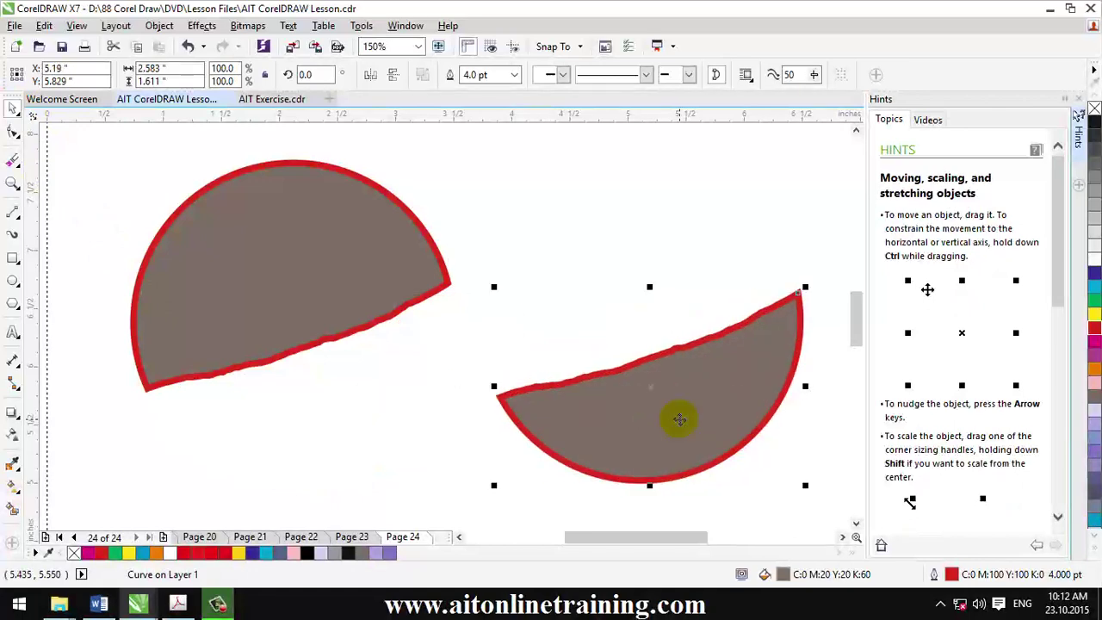
pyautogui.press('pageup')
pyautogui.press('pageup')
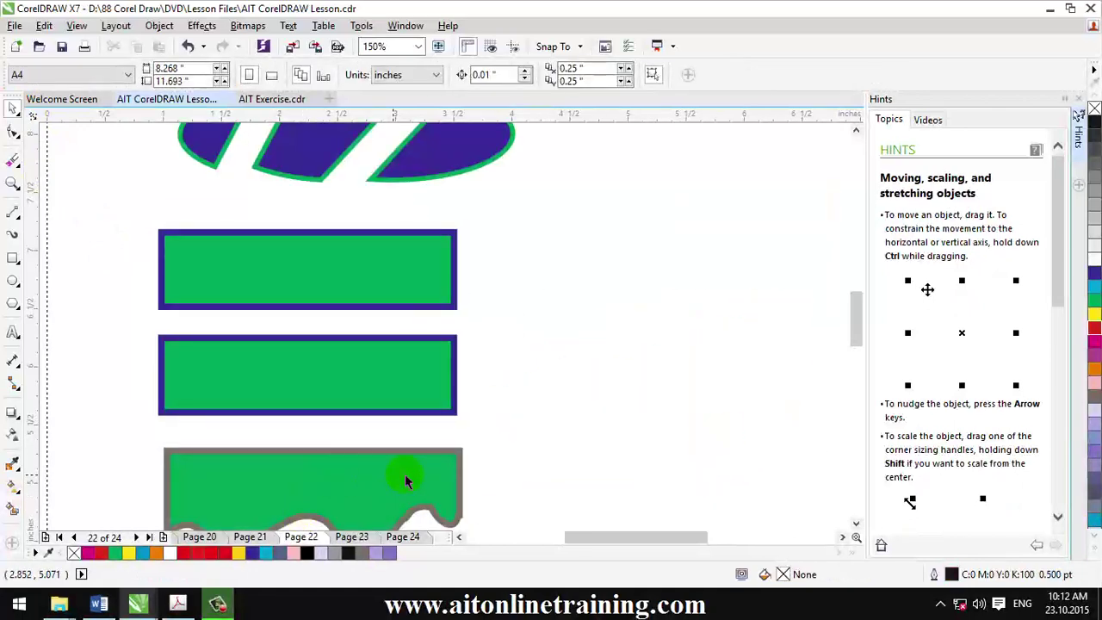
pyautogui.click(404, 536)
# Step: Shift the lower circle piece about 0.1 inches left and the upper piece slightly right, and reselect the lower piece
pyautogui.click(685, 419)
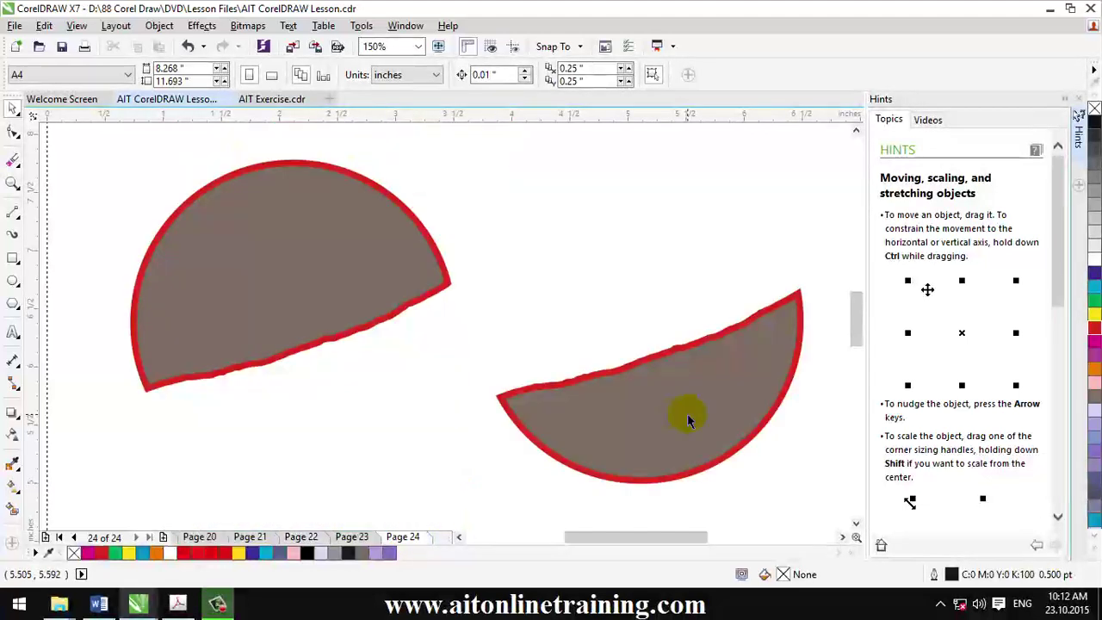
pyautogui.moveTo(645, 420); pyautogui.dragTo(686, 420)
pyautogui.click(295, 319)
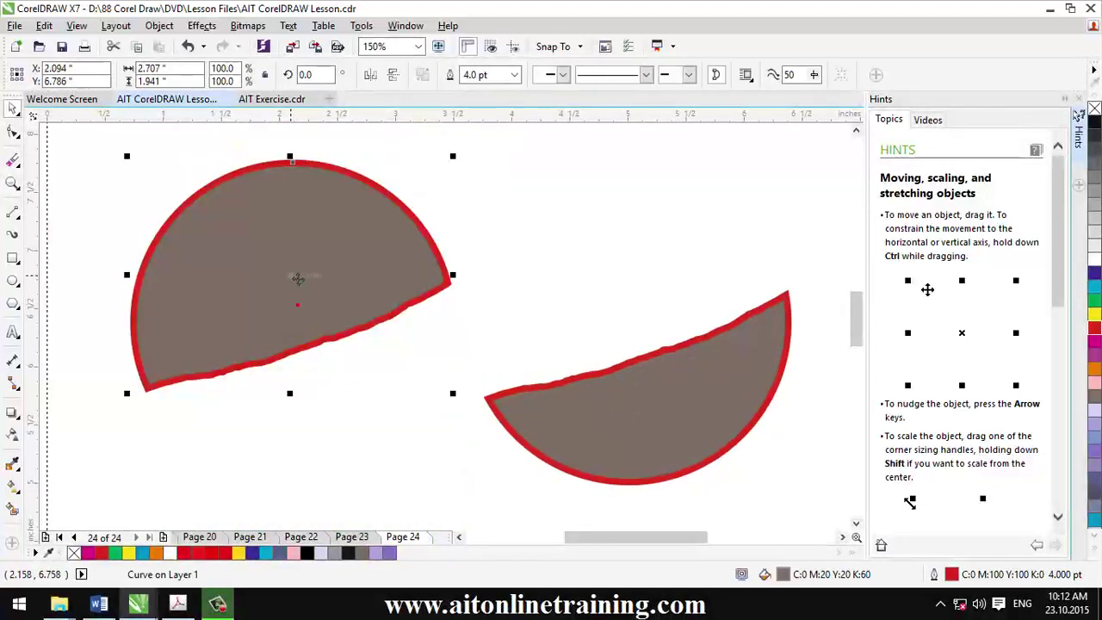
pyautogui.moveTo(300, 253); pyautogui.dragTo(394, 257)
pyautogui.moveTo(382, 255); pyautogui.dragTo(317, 254)
pyautogui.click(689, 403)
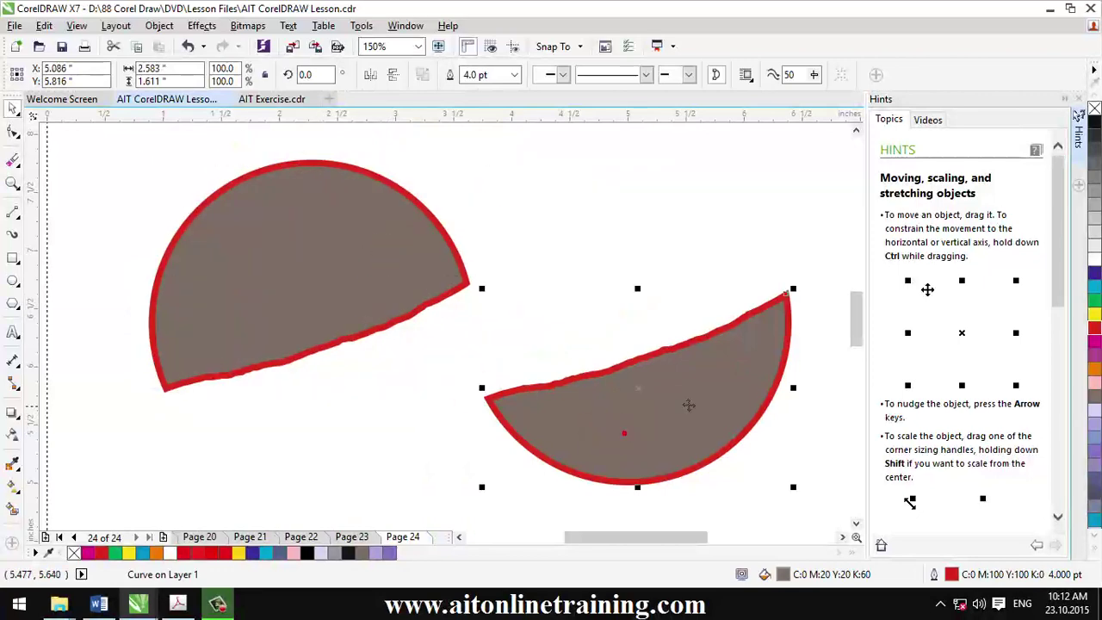
# Step: Undo the piece moves, the curve break and the eraser cut until the circle is whole again, and deselect it
pyautogui.moveTo(688, 402); pyautogui.dragTo(378, 429)
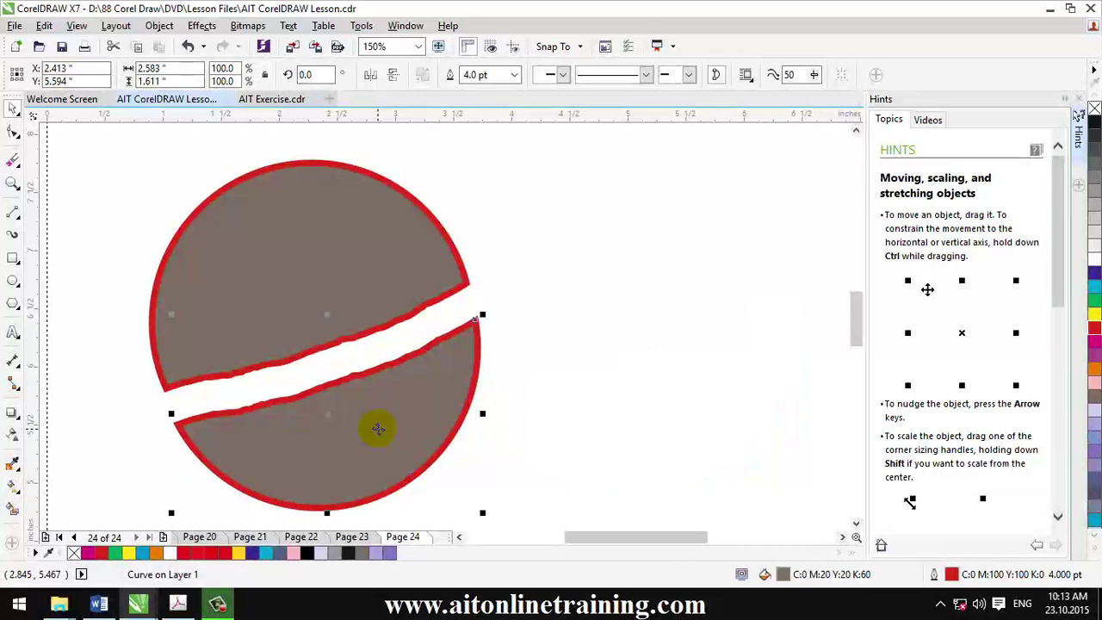
pyautogui.hotkey('ctrl', 'z')
pyautogui.hotkey('ctrl', 'z')
pyautogui.hotkey('ctrl', 'z')
pyautogui.hotkey('ctrl', 'z')
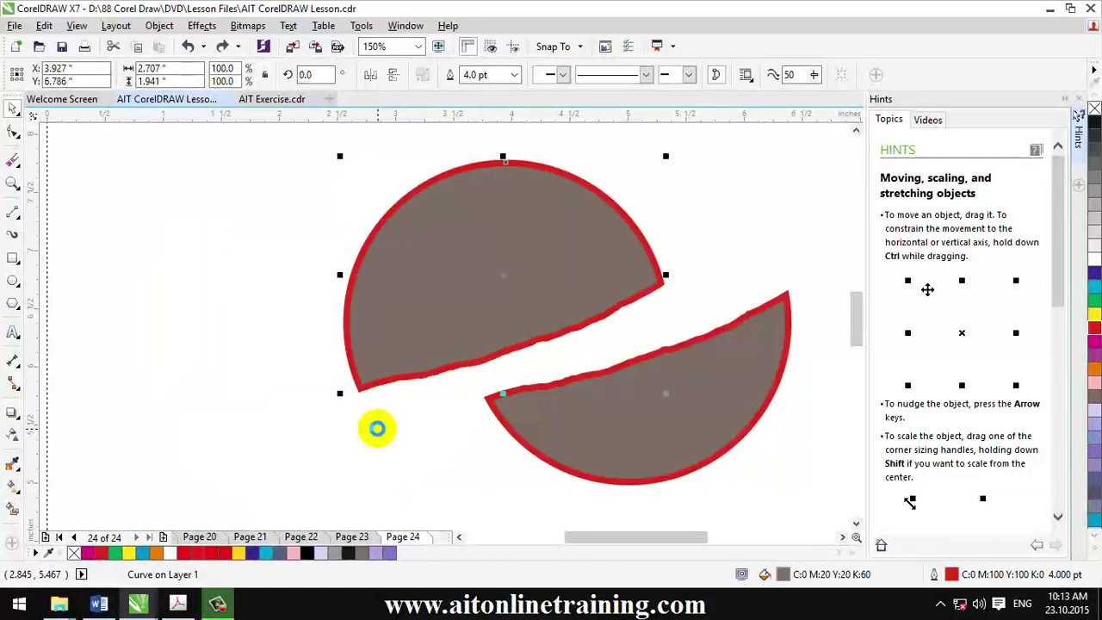
pyautogui.hotkey('ctrl', 'shift', 'z')
pyautogui.hotkey('ctrl', 'shift', 'z')
pyautogui.hotkey('ctrl', 'shift', 'z')
pyautogui.hotkey('ctrl', 'shift', 'z')
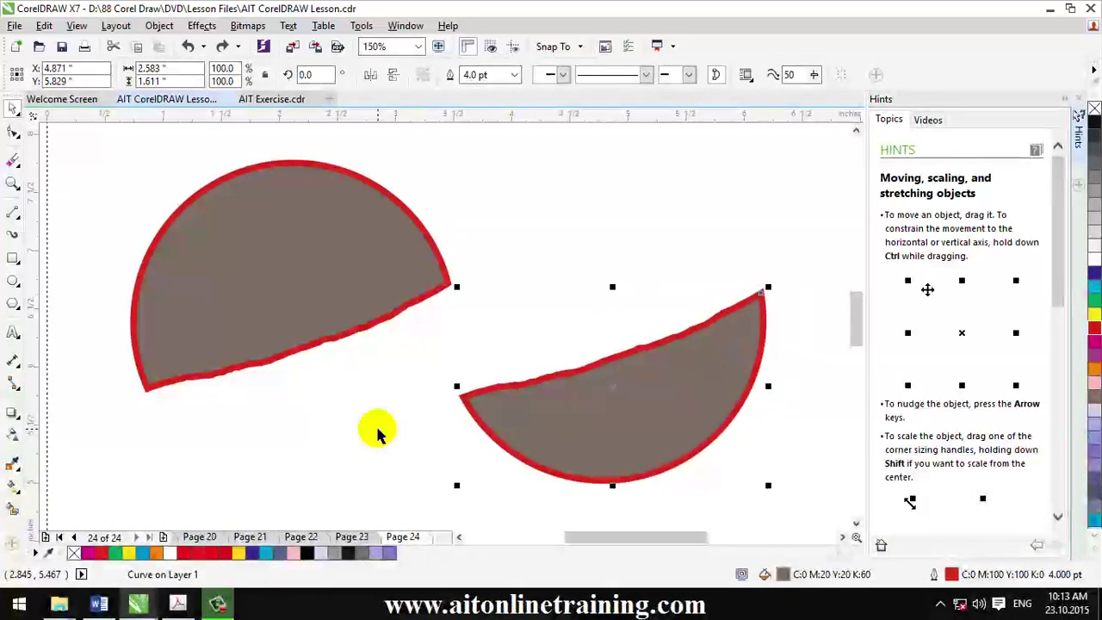
pyautogui.hotkey('ctrl', 'shift', 'z')
pyautogui.keyDown('shift'); pyautogui.click(377, 428); pyautogui.keyUp('shift')
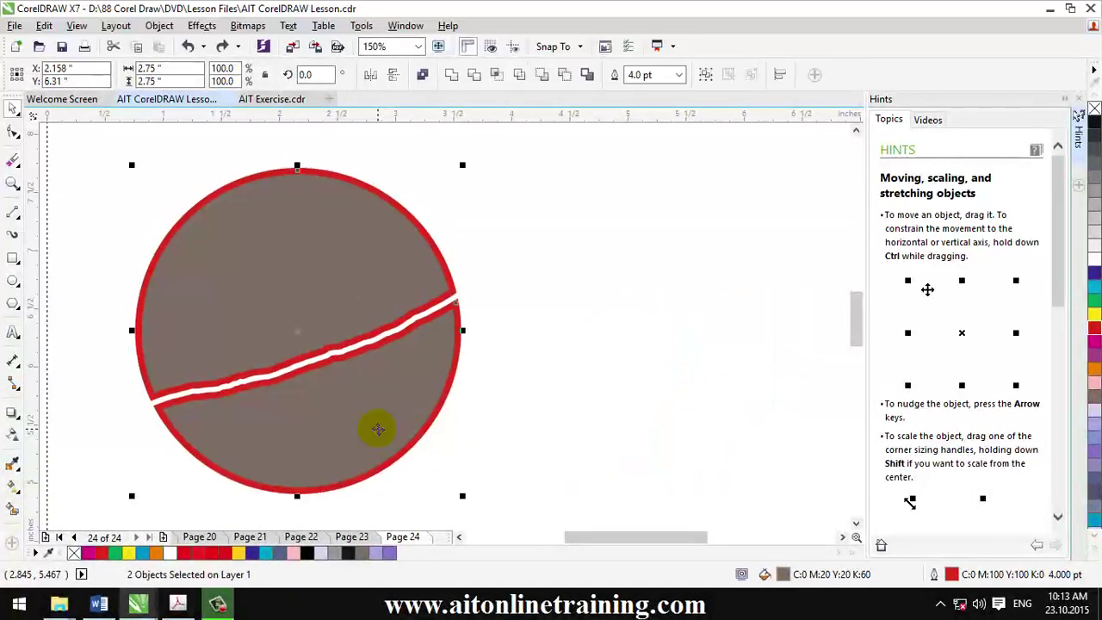
pyautogui.hotkey('ctrl', 'shift', 'z')
pyautogui.hotkey('ctrl', 'z')
pyautogui.hotkey('ctrl', 'shift', 'z')
pyautogui.hotkey('ctrl', 'z')
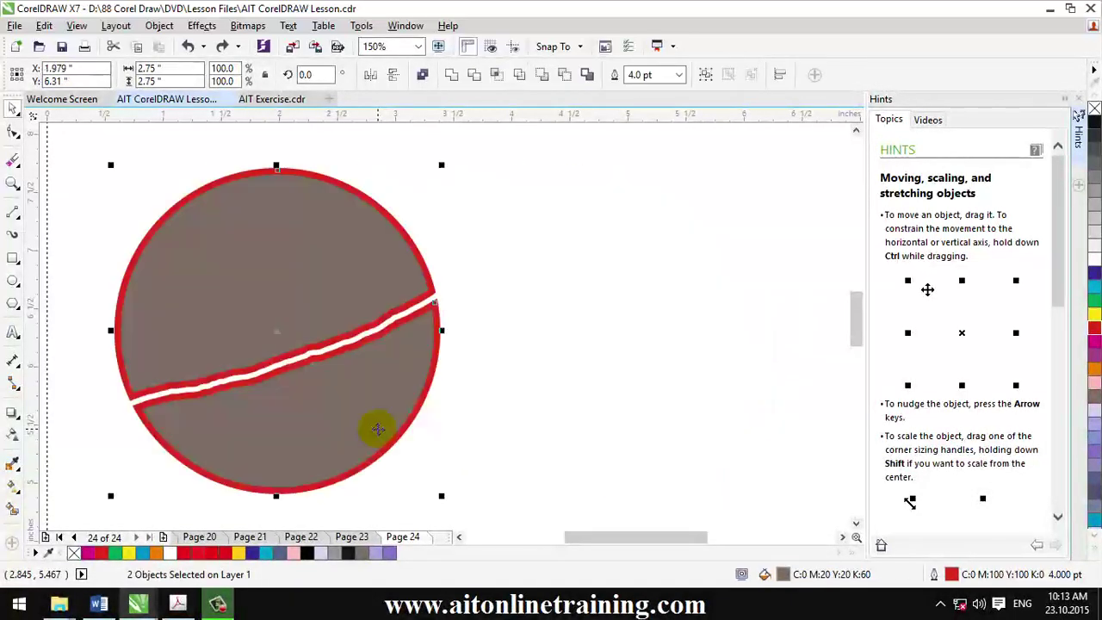
pyautogui.hotkey('ctrl', 'l')
pyautogui.hotkey('ctrl', 'shift', 'z')
pyautogui.hotkey('ctrl', 'shift', 'z')
pyautogui.hotkey('ctrl', 'z')
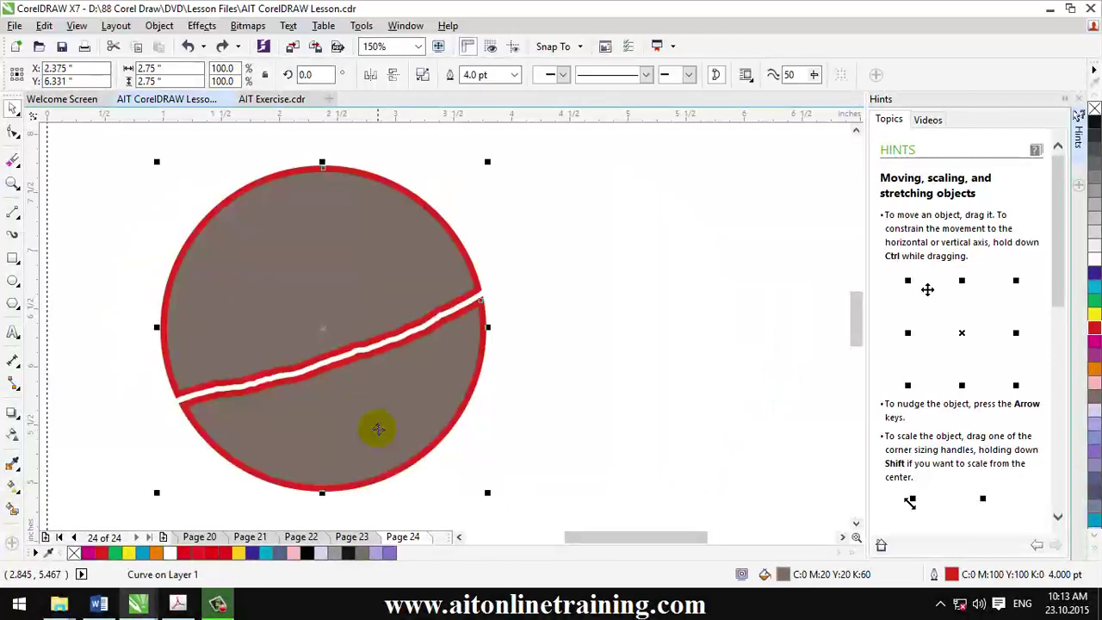
pyautogui.hotkey('ctrl', 'z')
pyautogui.press('Escape')
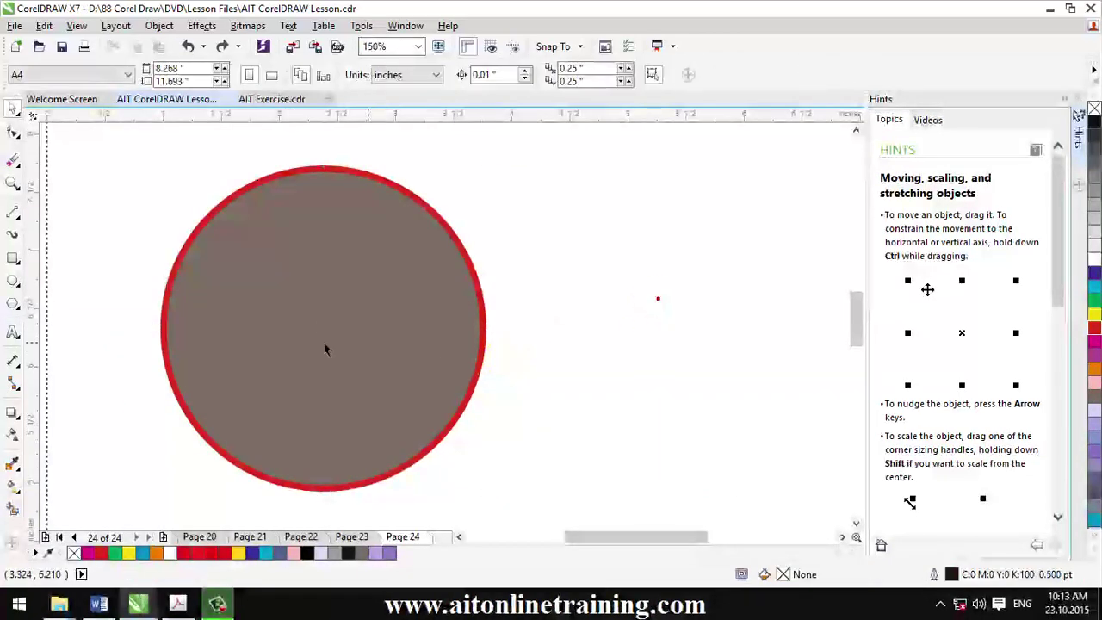
# Step: Turn off the Eraser's node reduction and cut the circle diagonally from its lower-left edge to its upper-right edge
pyautogui.click(346, 325)
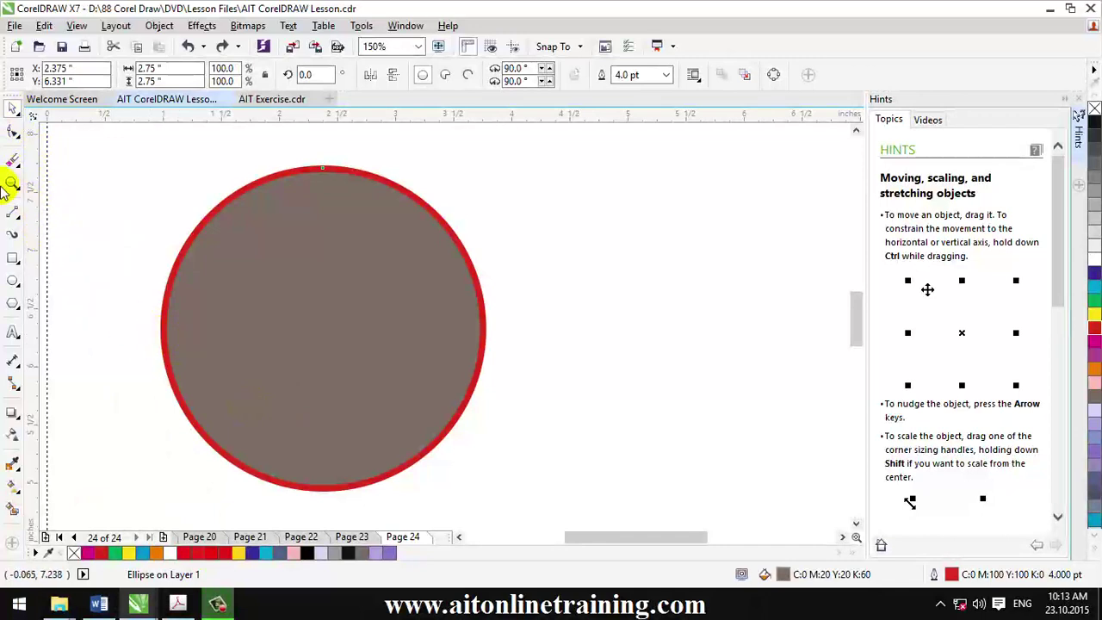
pyautogui.click(14, 166)
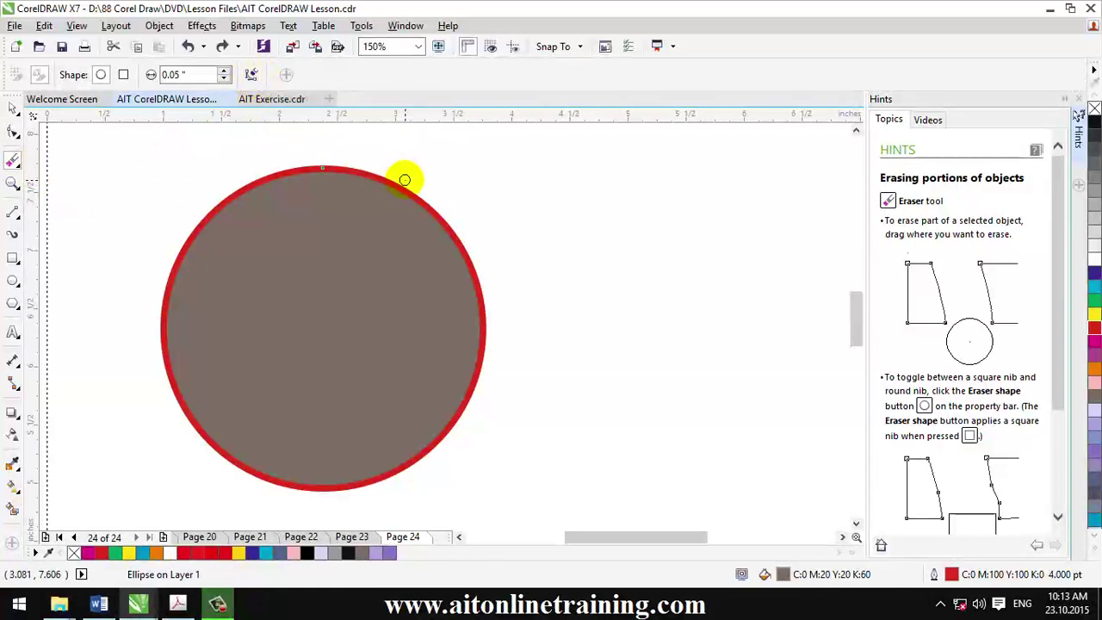
pyautogui.click(252, 76)
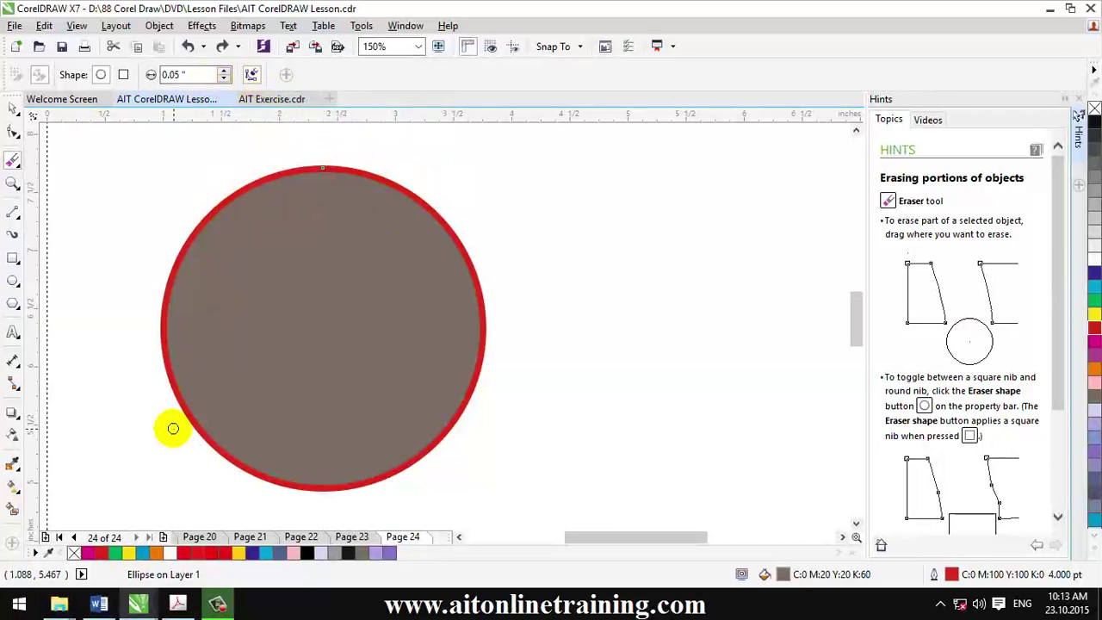
pyautogui.moveTo(173, 428)
pyautogui.mouseDown()
pyautogui.moveTo(274, 379)
pyautogui.moveTo(489, 232)
pyautogui.mouseUp()
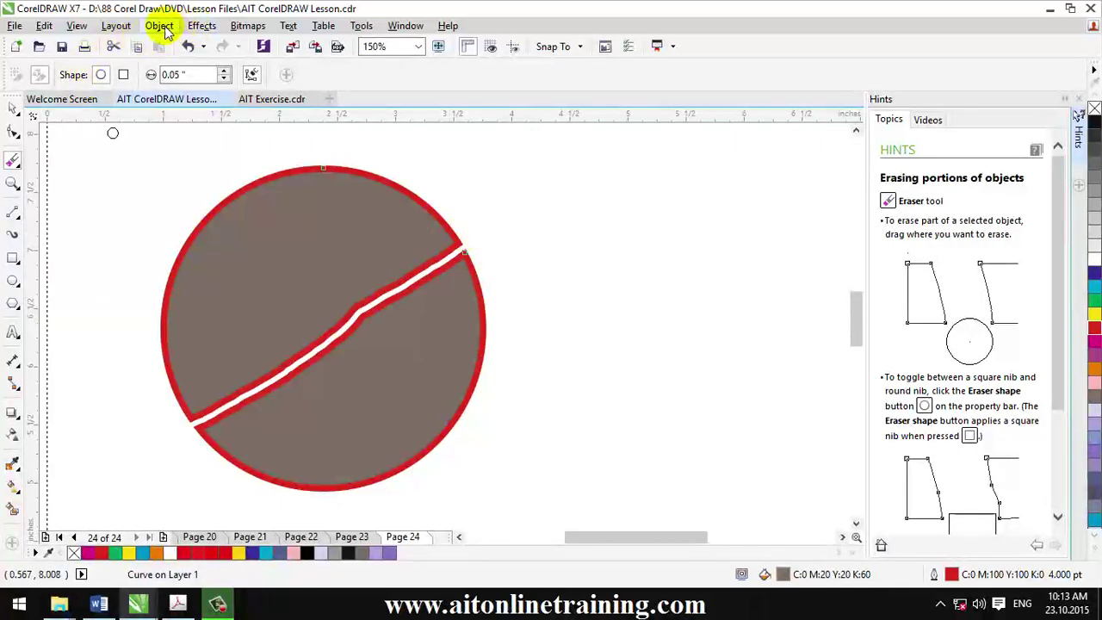
# Step: Break the erased circle's curve apart and move its lower piece about 2.4 inches to the right
pyautogui.click(162, 26)
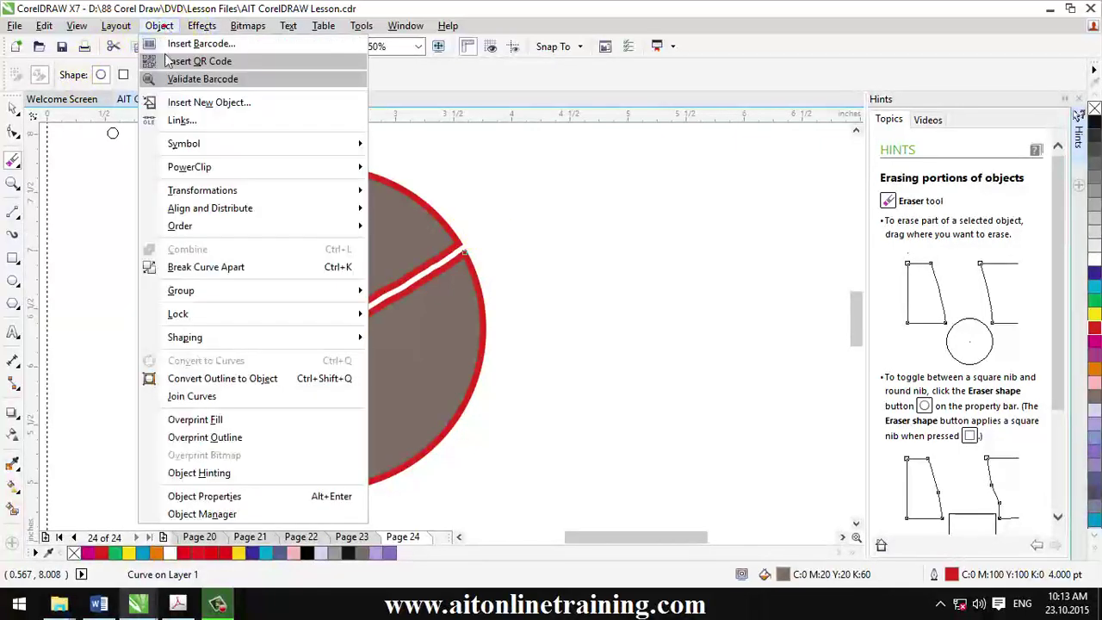
pyautogui.click(178, 263)
pyautogui.click(512, 364)
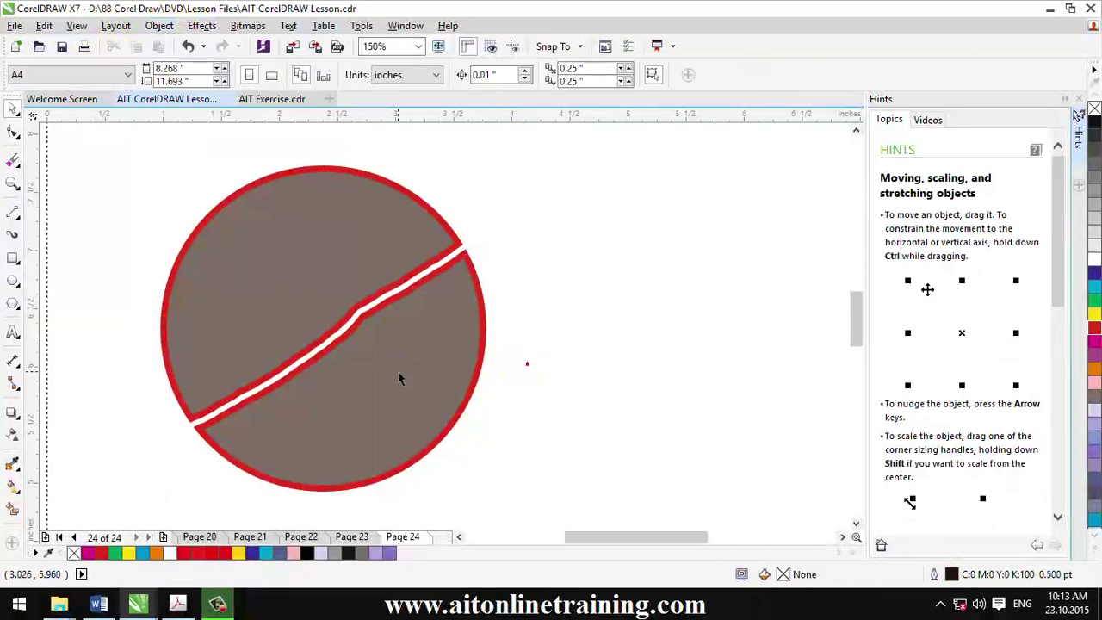
pyautogui.moveTo(398, 372); pyautogui.dragTo(672, 383)
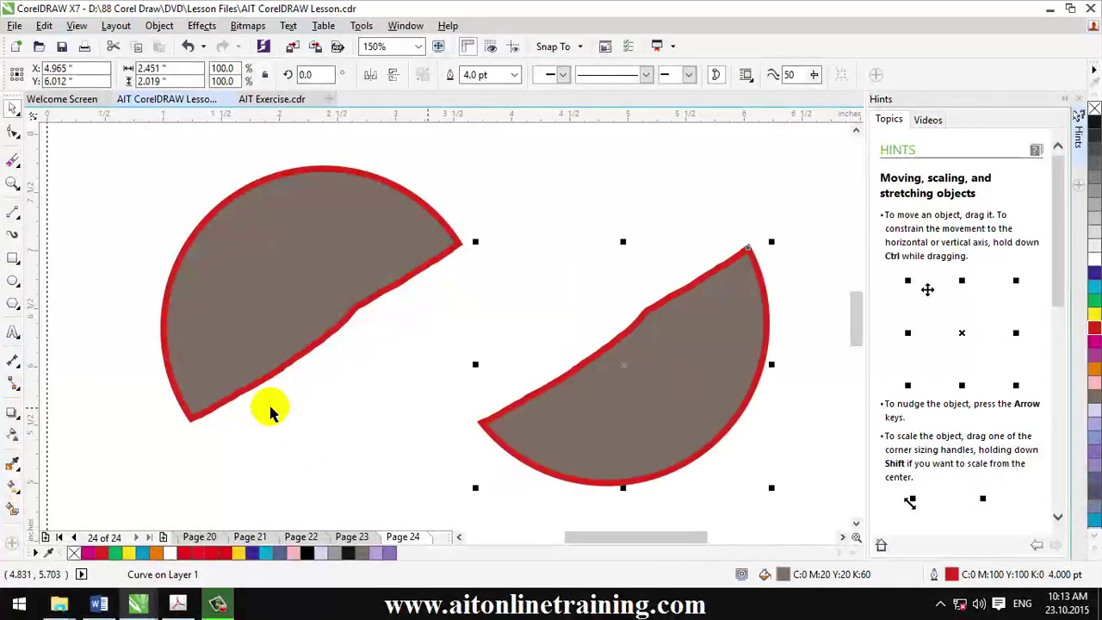
# Step: Pull nodes along the lower piece's cut edge upward with the Shape tool to form six spikes
pyautogui.click(13, 136)
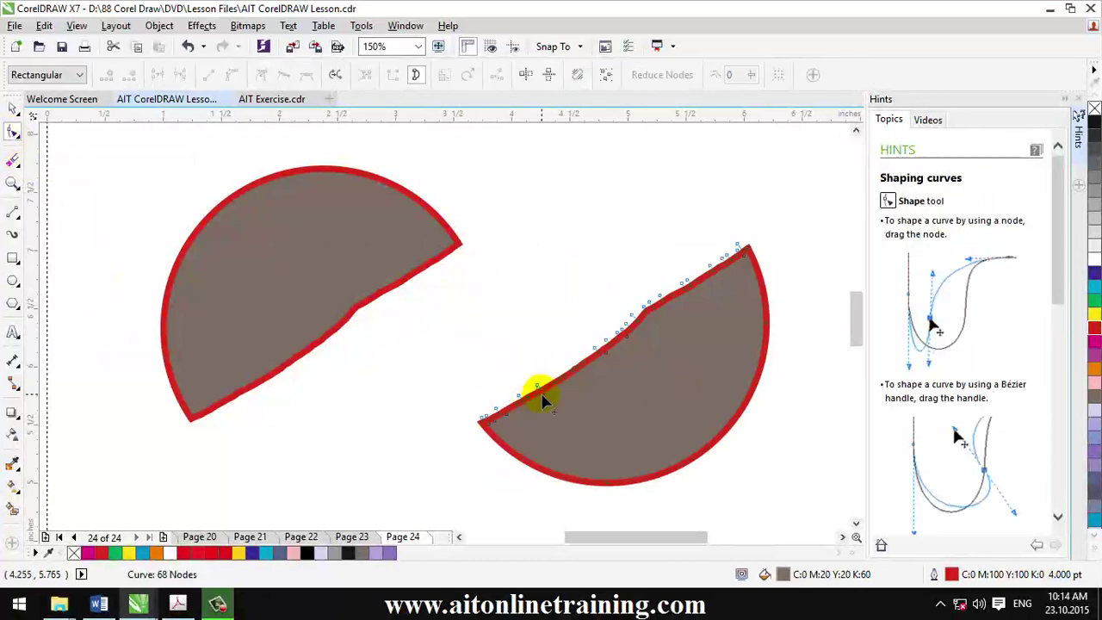
pyautogui.moveTo(542, 397); pyautogui.dragTo(526, 307)
pyautogui.moveTo(592, 355); pyautogui.dragTo(585, 259)
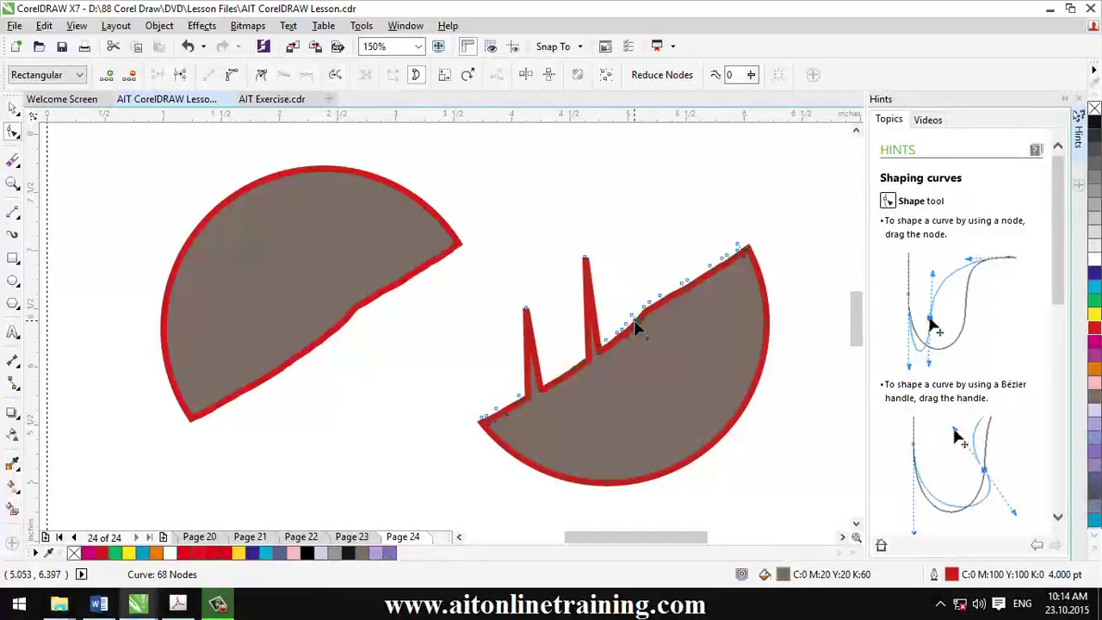
pyautogui.moveTo(635, 321); pyautogui.dragTo(625, 220)
pyautogui.moveTo(669, 293); pyautogui.dragTo(682, 218)
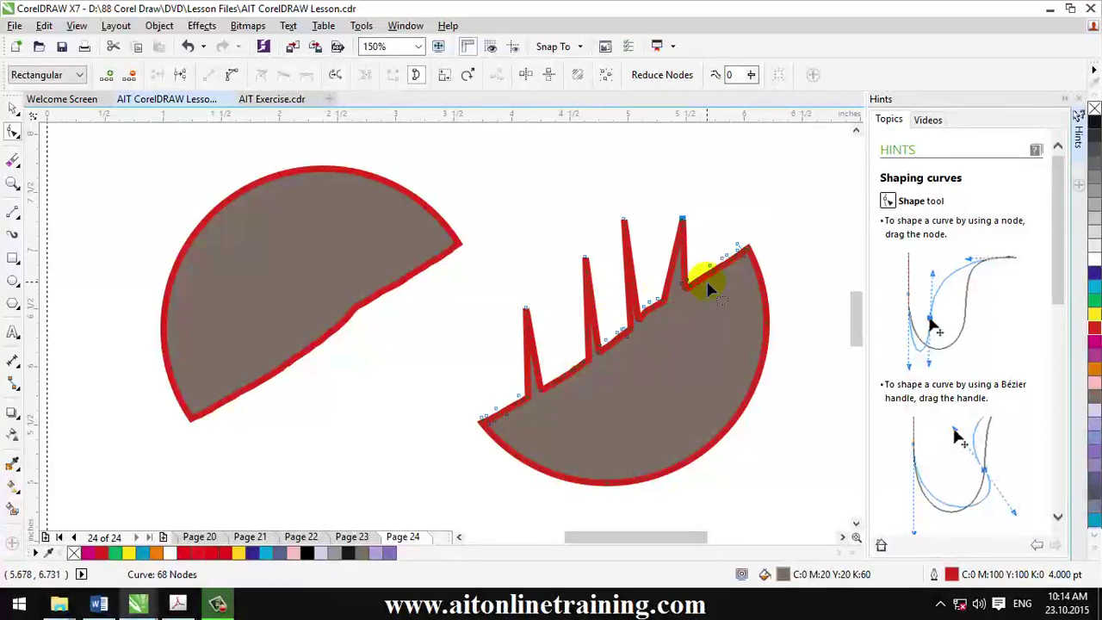
pyautogui.moveTo(715, 266)
pyautogui.mouseDown()
pyautogui.moveTo(717, 218)
pyautogui.moveTo(727, 267)
pyautogui.moveTo(767, 207)
pyautogui.mouseUp()
# Step: Pull the node at the left end of the cut edge and the nearby nodes outward to form two more spikes
pyautogui.click(504, 417)
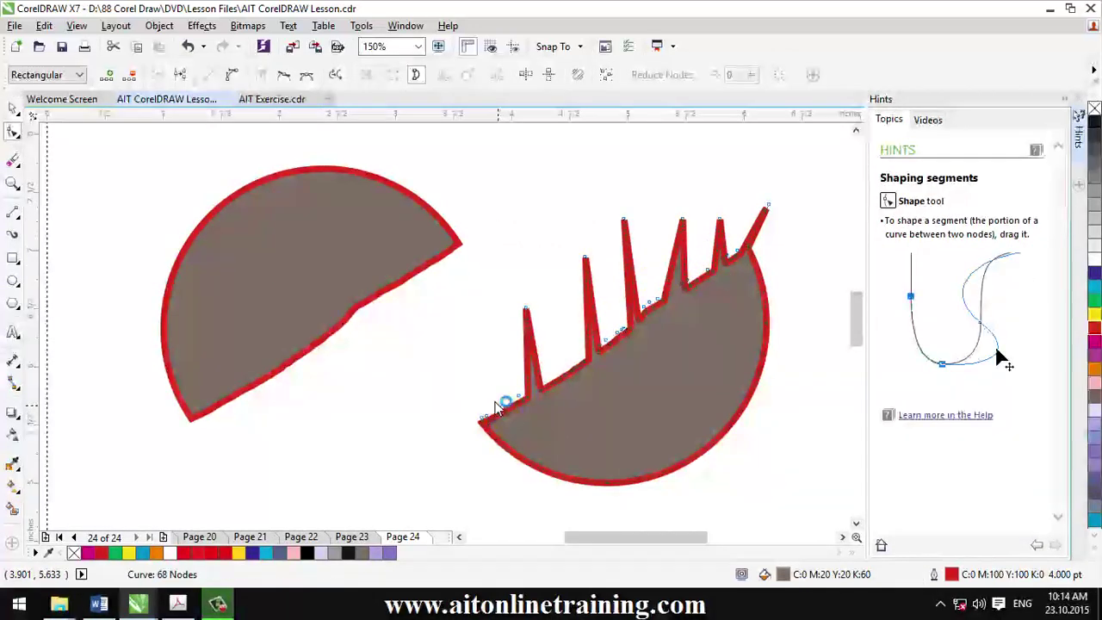
pyautogui.click(493, 426)
pyautogui.moveTo(493, 426); pyautogui.dragTo(456, 387)
pyautogui.click(506, 413)
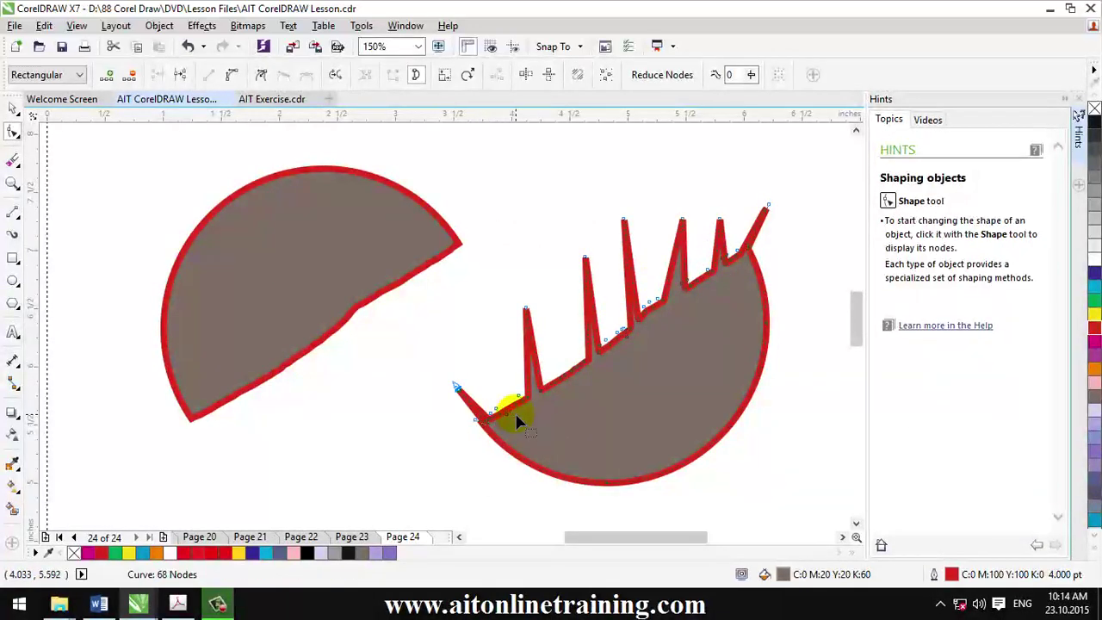
pyautogui.moveTo(508, 417); pyautogui.dragTo(497, 371)
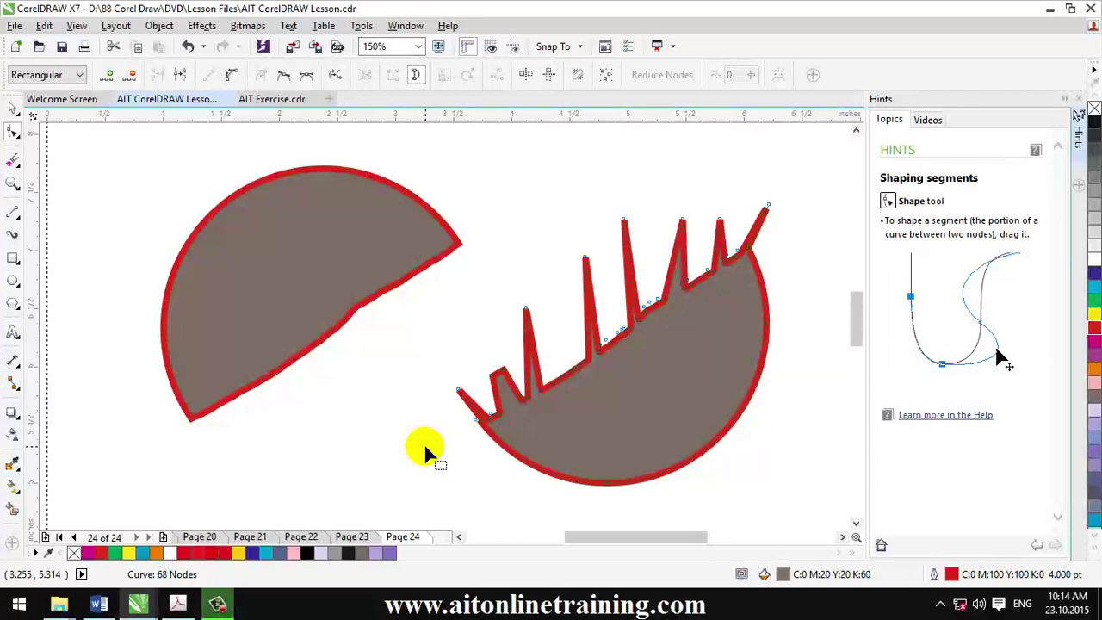
# Step: Turn the Eraser's Reduce nodes option back on and return to the Pick tool
pyautogui.click(13, 161)
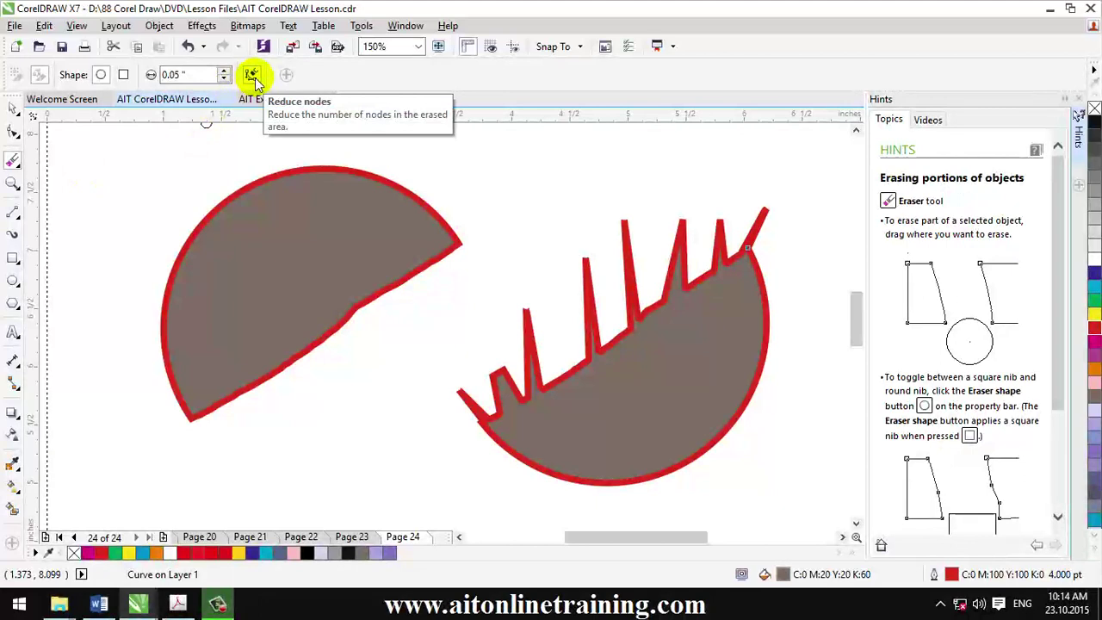
pyautogui.click(251, 76)
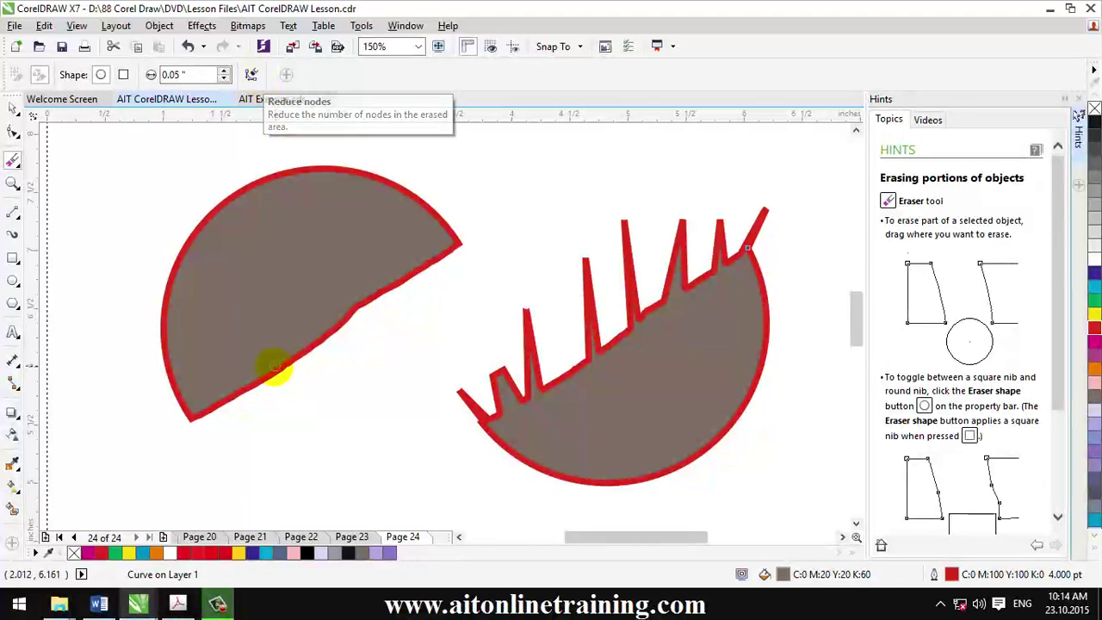
pyautogui.click(12, 110)
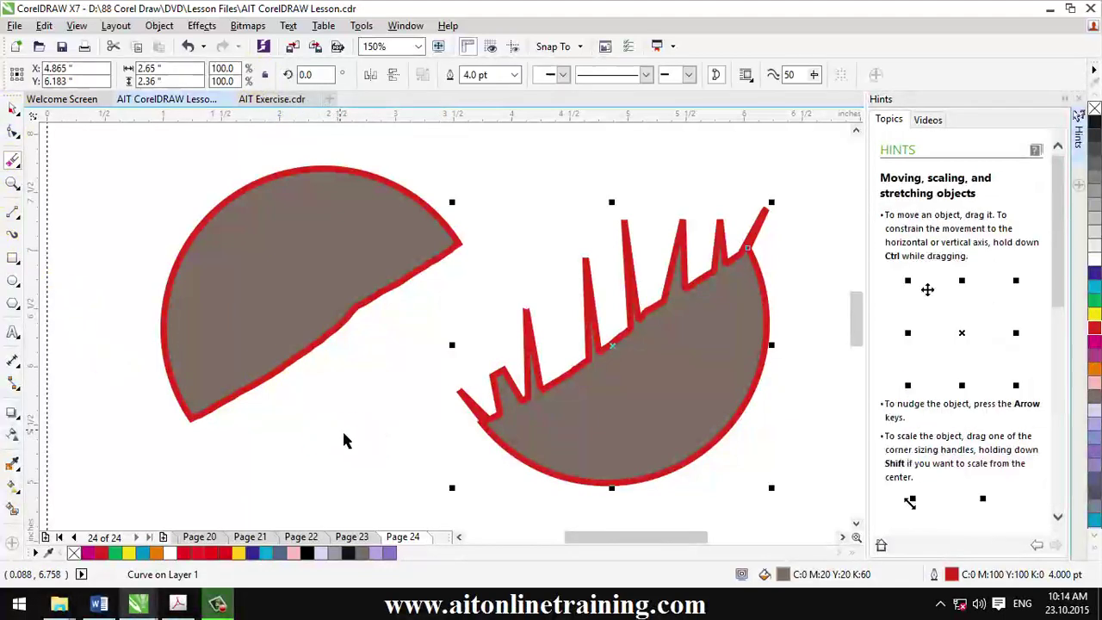
# Step: Deselect the spiked piece and examine the nodes of the circle's upper piece with the Shape tool
pyautogui.click(345, 438)
pyautogui.press('F10')
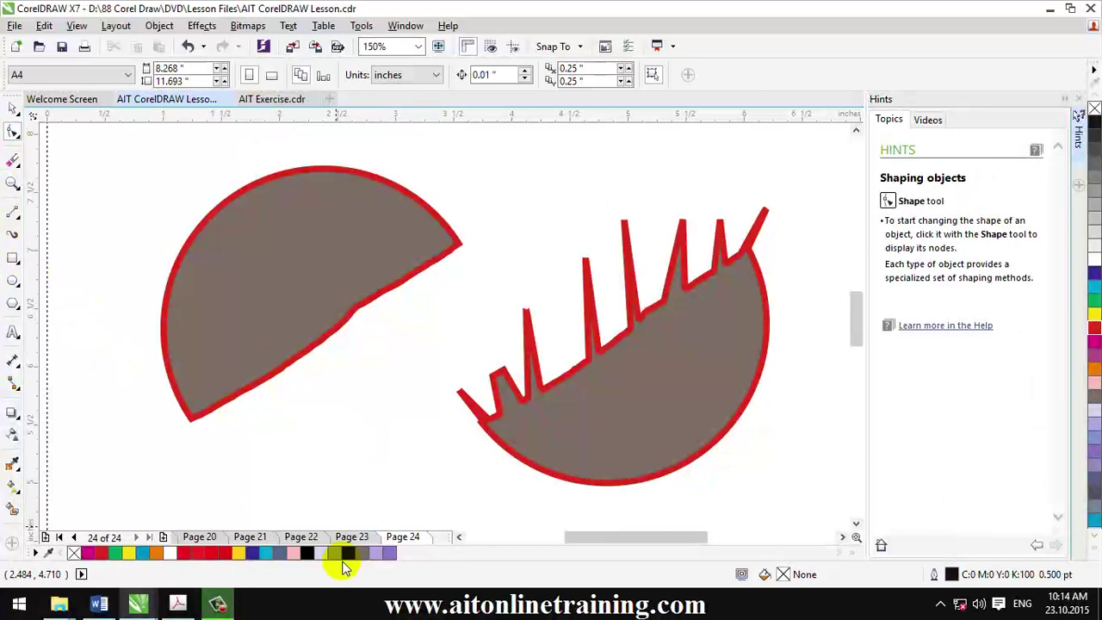
pyautogui.click(246, 370)
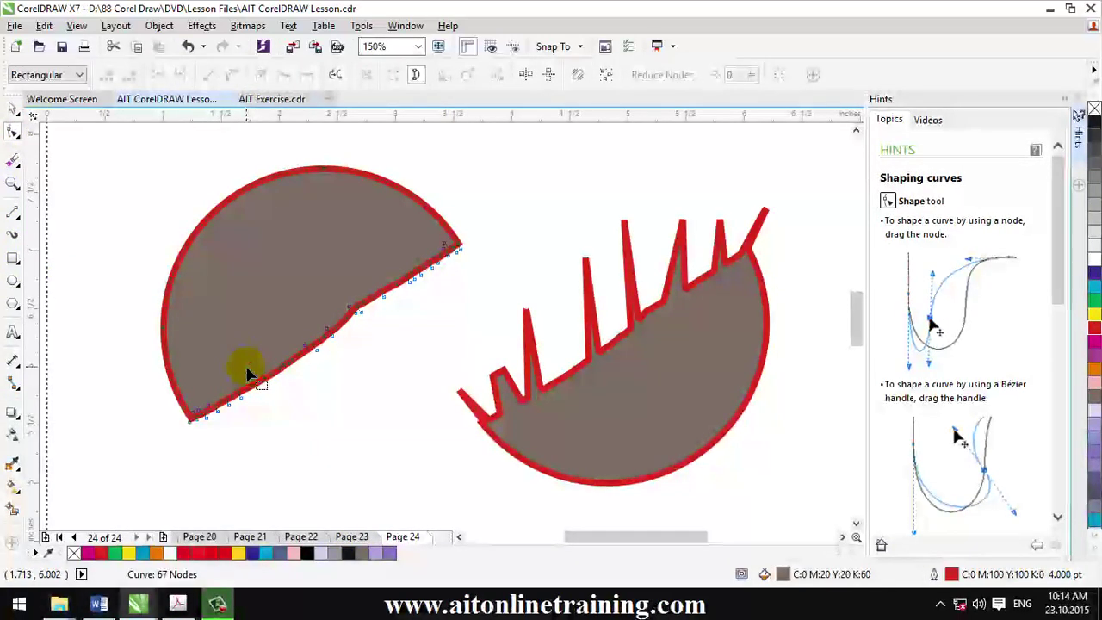
pyautogui.click(222, 608)
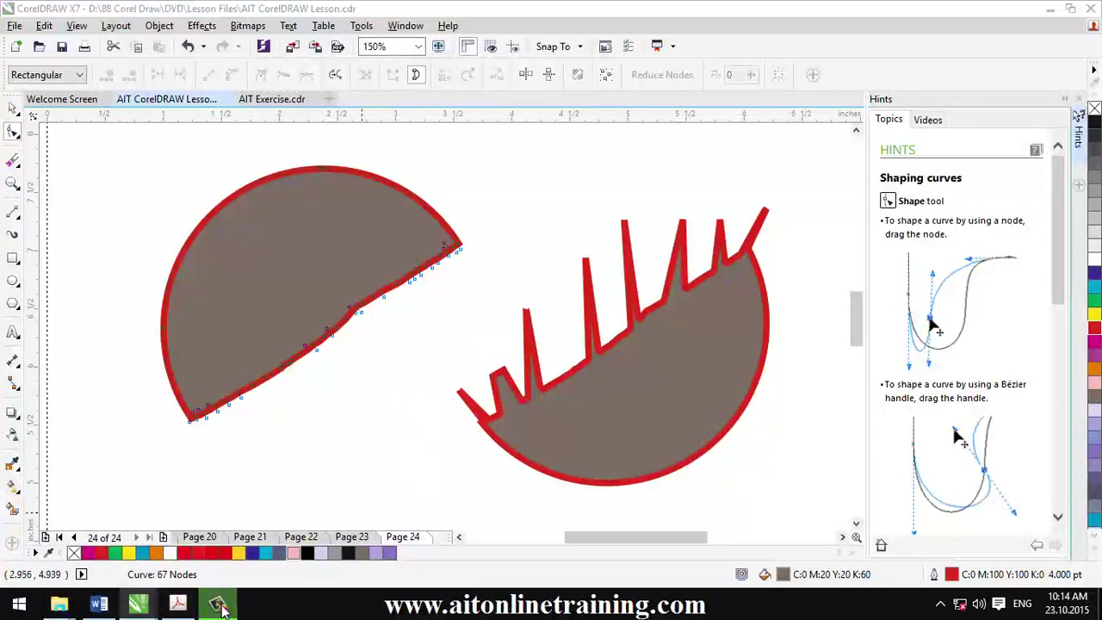